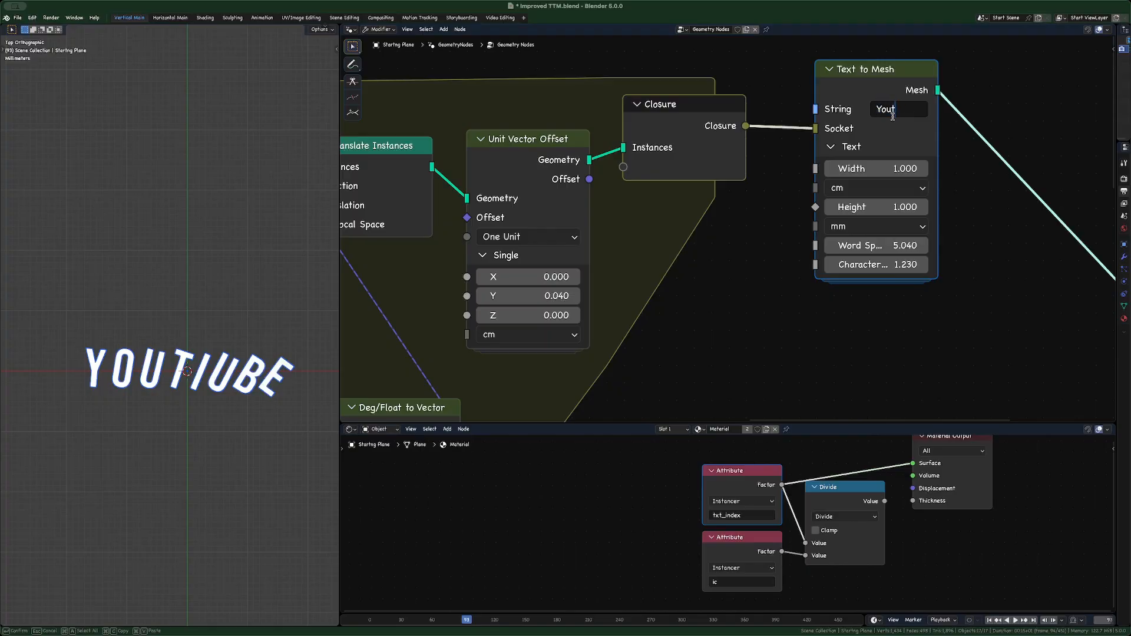
- Correct the Text to Mesh node's String to "Youtube" and open the Text to Mesh node group
key(Return)
scroll(818, 127, down, 5)
key(Tab)
scroll(682, 197, down, 8)
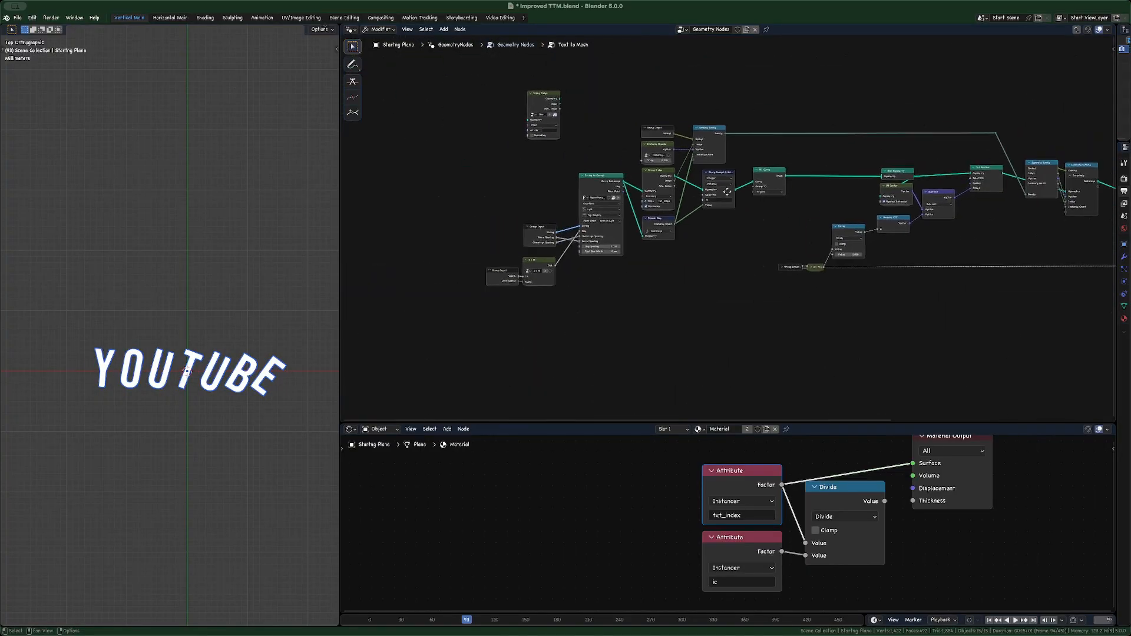
- Examine the String to Curves, Store Index, Instance Bounds, Group Input and Domain Size nodes inside the Text to Mesh group
scroll(728, 195, up, 5)
key(ctrl+alt+space)
scroll(355, 285, up, 2)
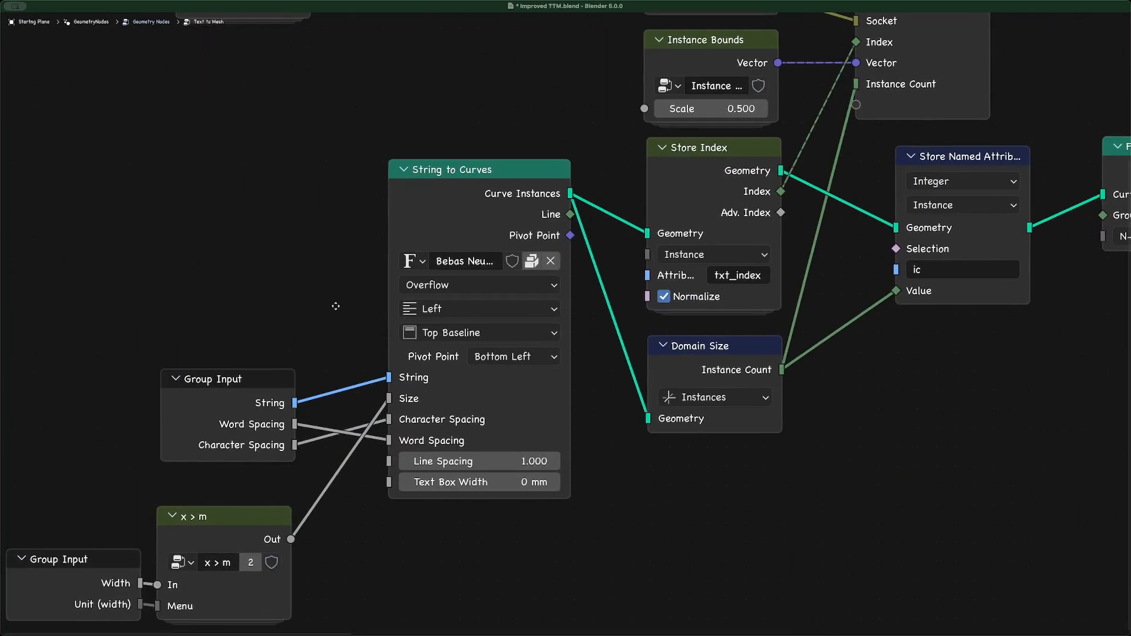
scroll(335, 308, down, 2)
click(427, 250)
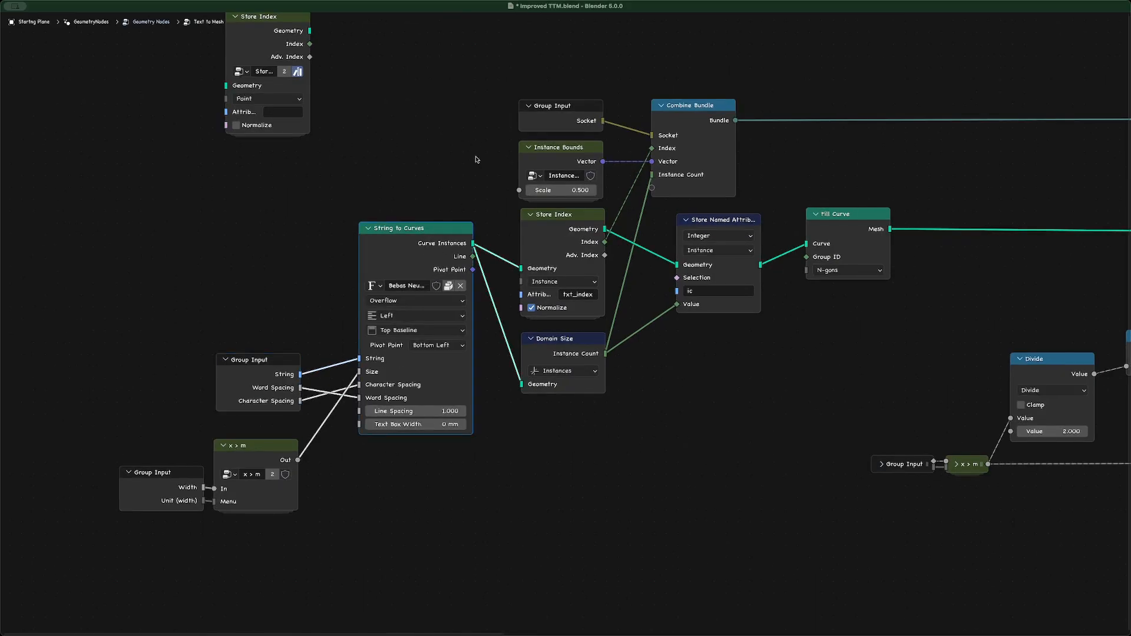
middle_drag(483, 158, 318, 160)
click(389, 243)
click(400, 153)
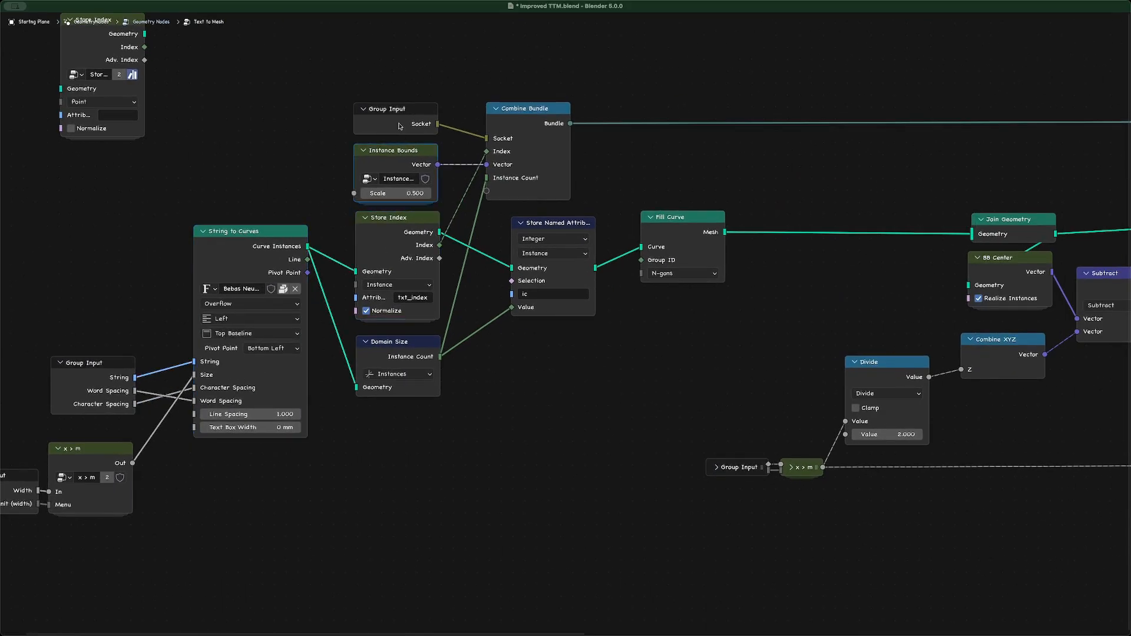
click(400, 125)
click(394, 349)
click(503, 342)
scroll(503, 342, up, 2)
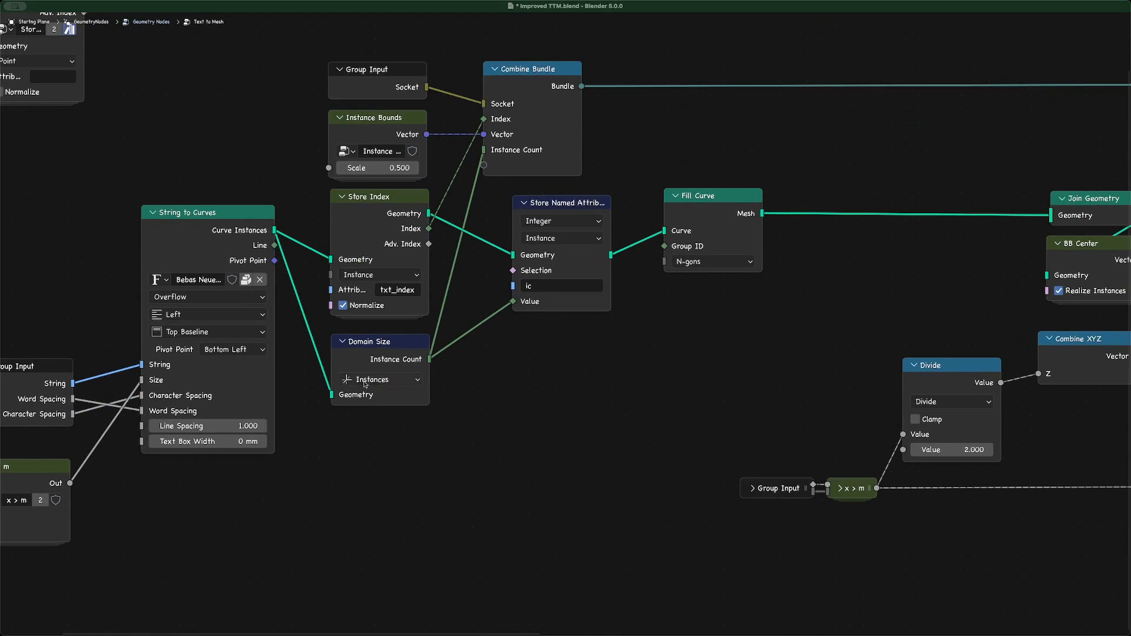
click(356, 360)
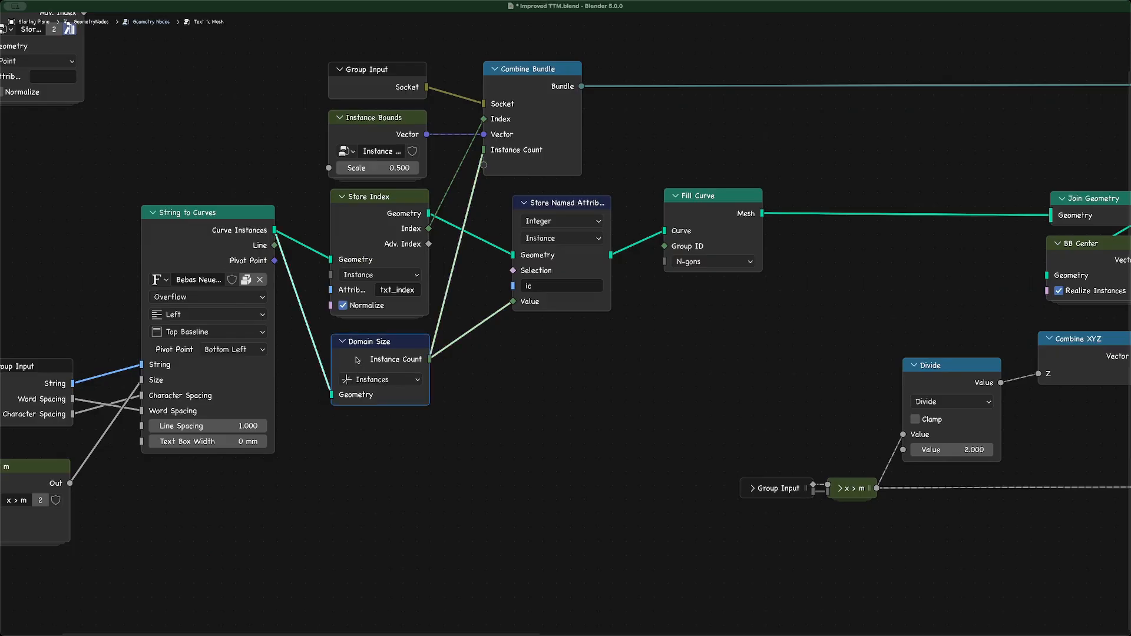
- Open the Store Index node group and examine its full node network
click(374, 234)
key(Tab)
scroll(470, 309, down, 6)
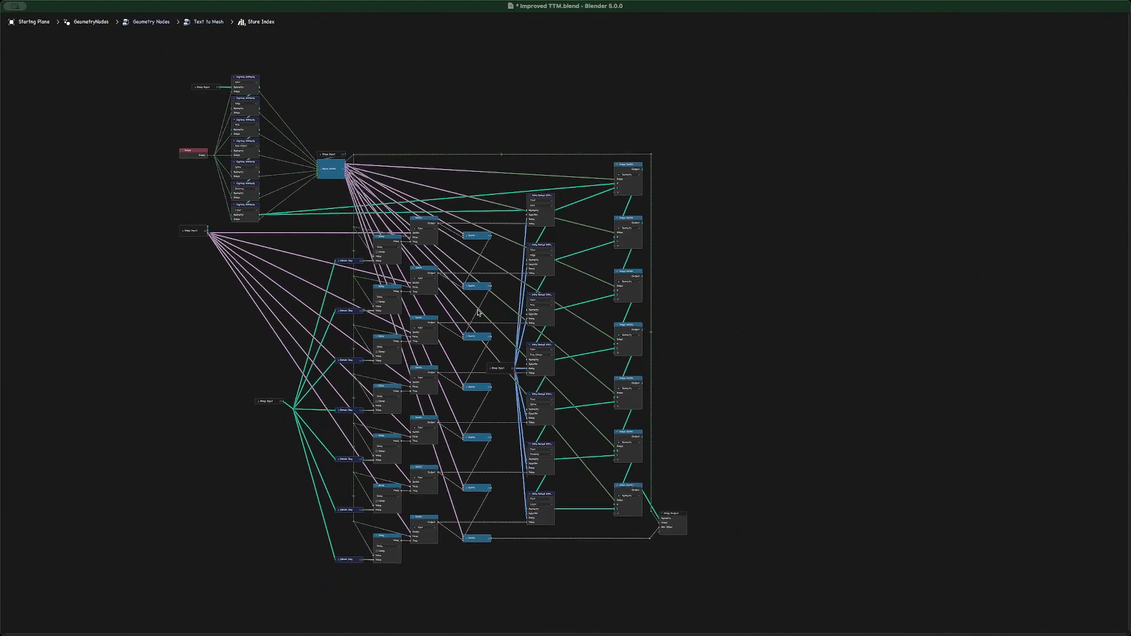
scroll(477, 313, up, 2)
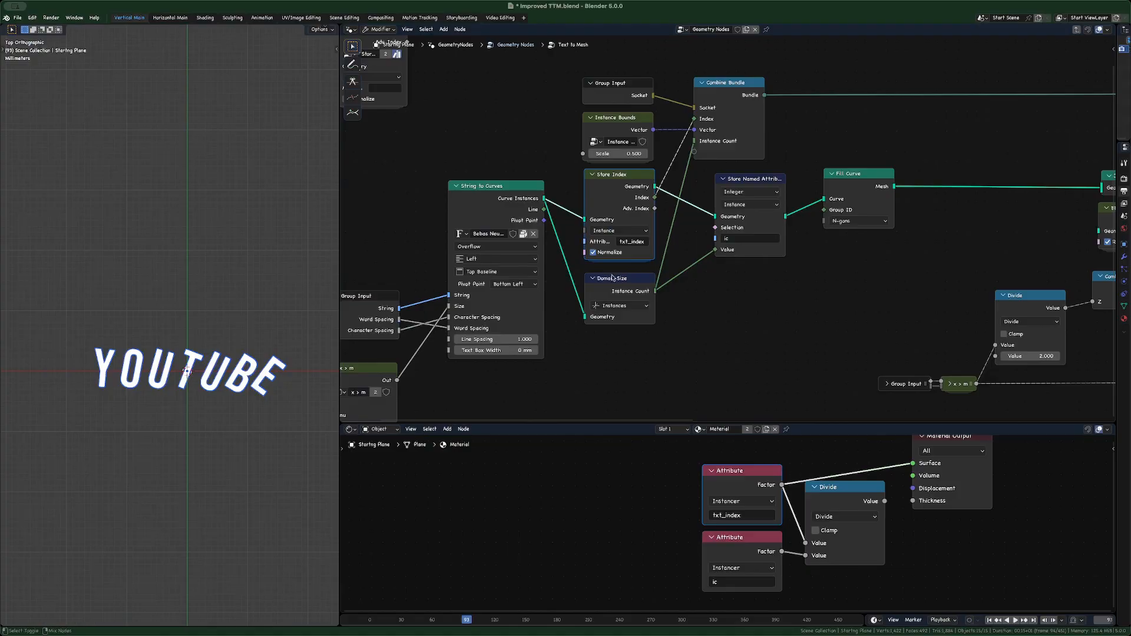
- Preview the Store Index node's geometry and Index output in a Viewer set to the Instance domain
ctrl+shift+click(617, 206)
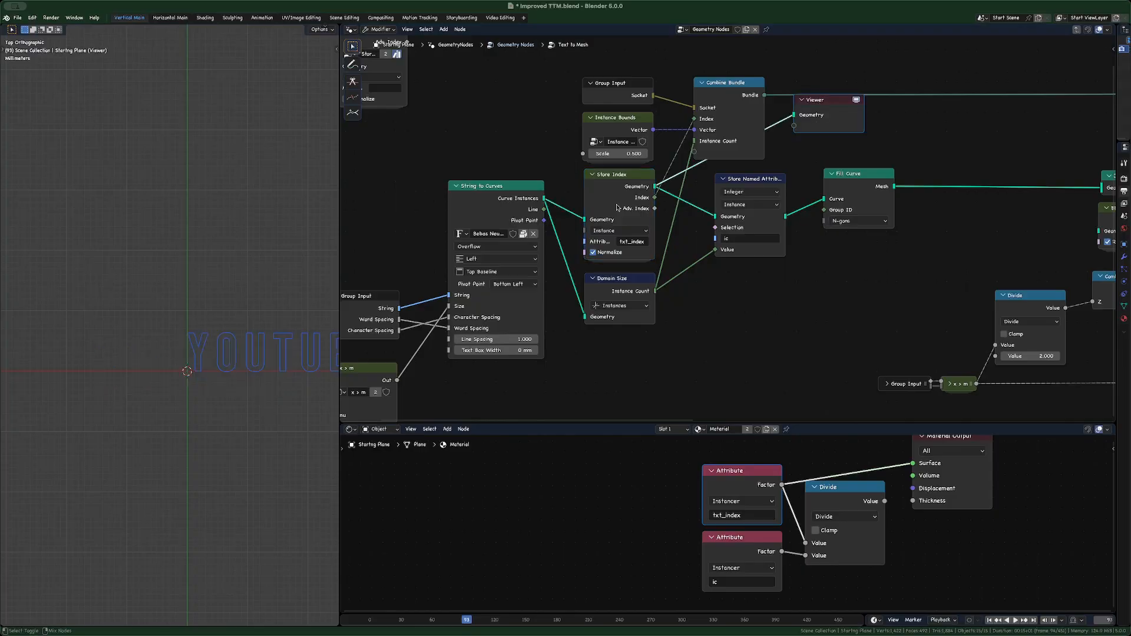
ctrl+shift+click(616, 206)
key(Home)
click(829, 112)
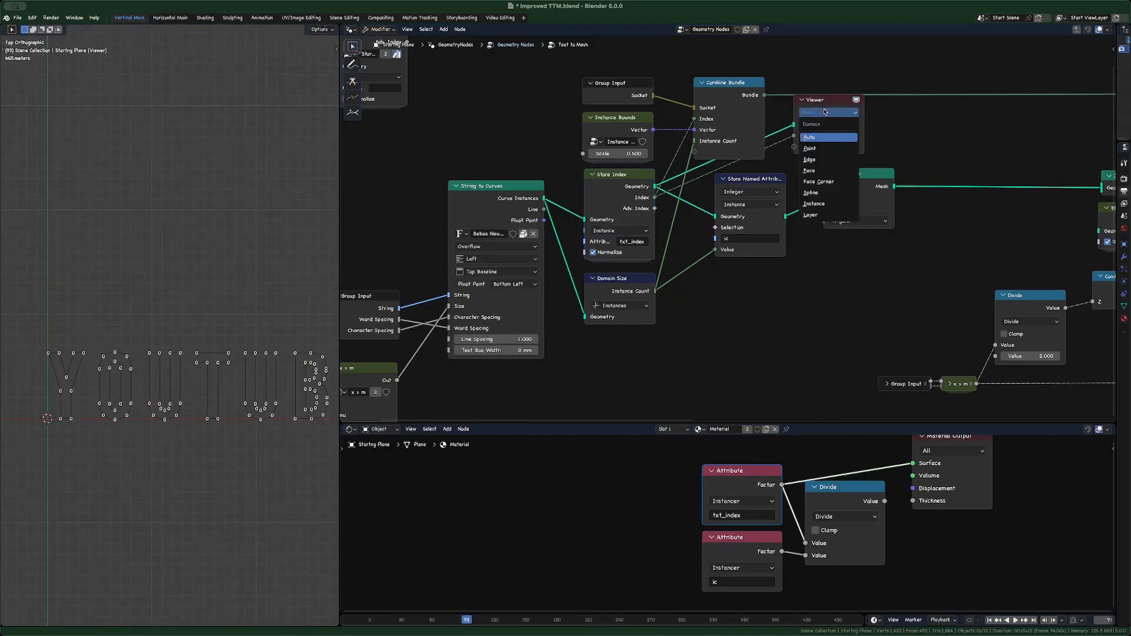
click(813, 203)
scroll(69, 334, down, 2)
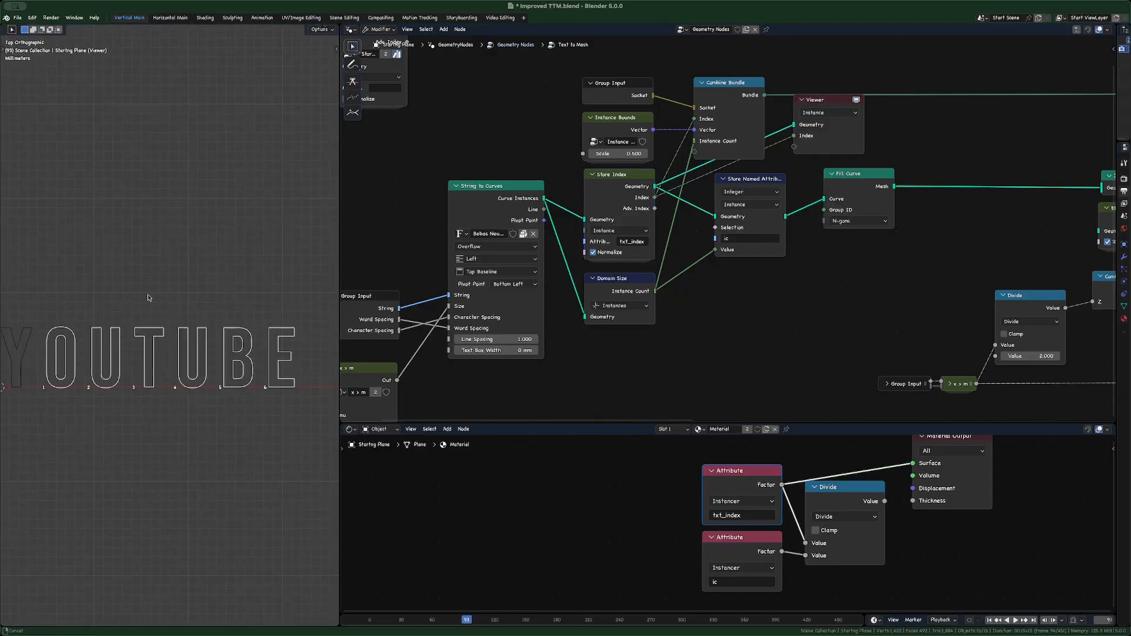
scroll(668, 209, up, 2)
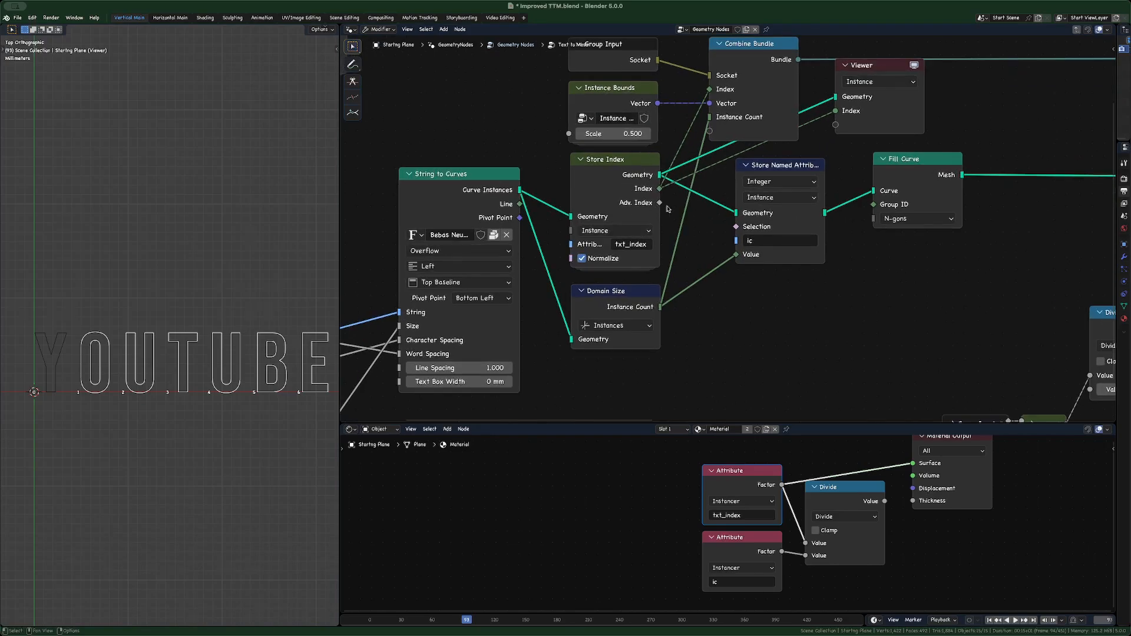
- Preview the Store Index node's Adv. Index output on the text instances and delete the Viewer node
ctrl+shift+click(600, 200)
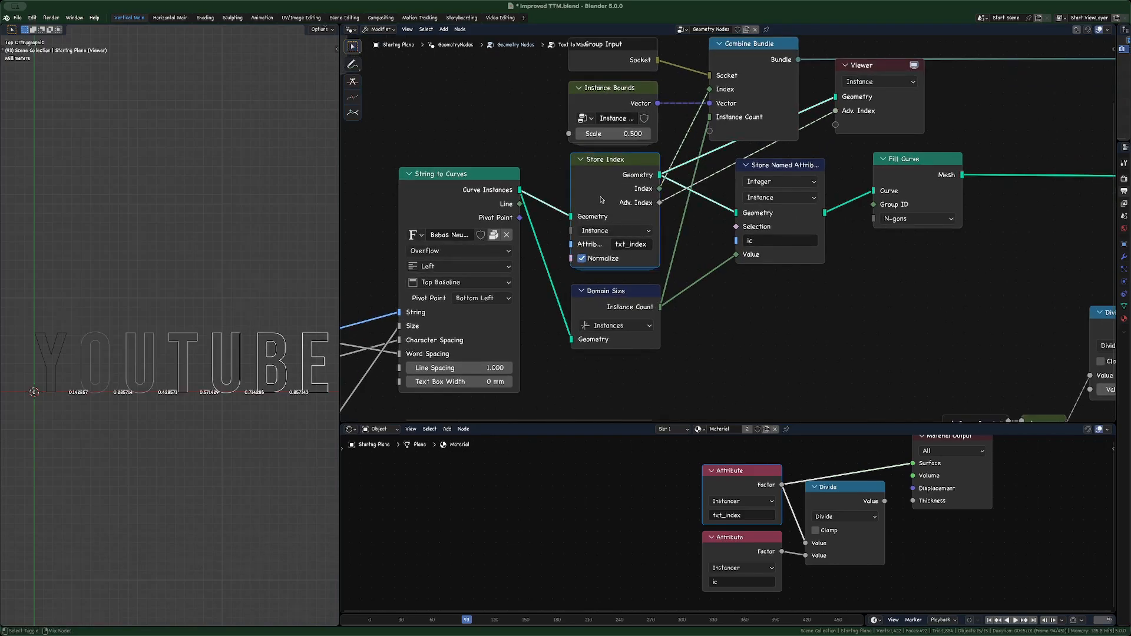
scroll(230, 319, down, 1)
click(870, 66)
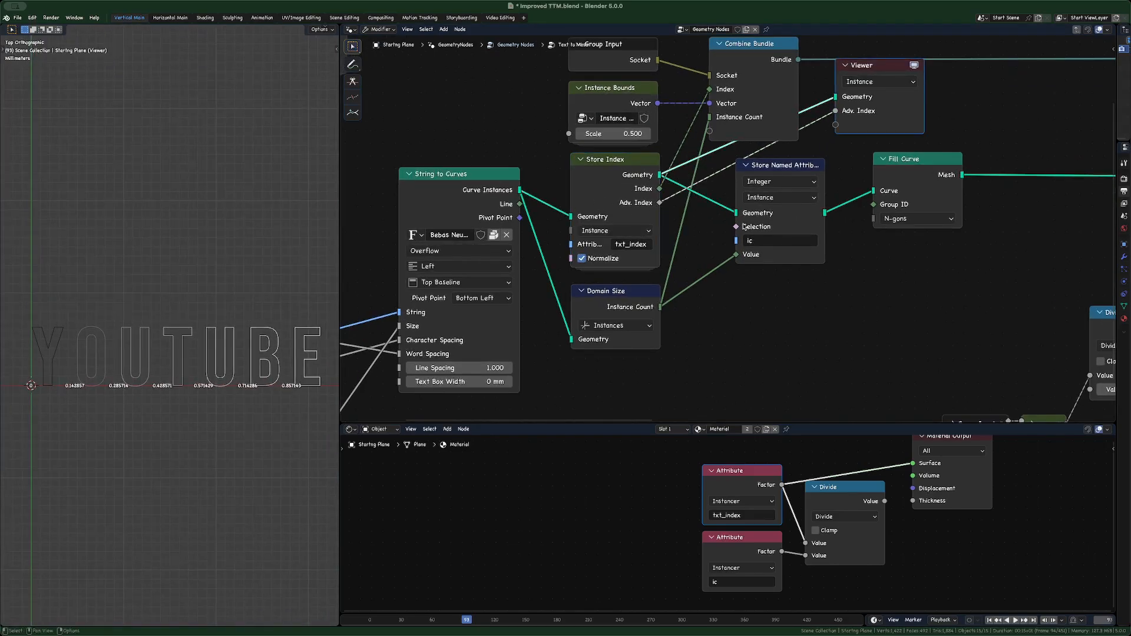
key(x)
- Preview the Store Index node's geometry again, followed by the Domain Size node's output
scroll(699, 224, down, 4)
middle_drag(624, 298, 609, 325)
ctrl+shift+click(633, 212)
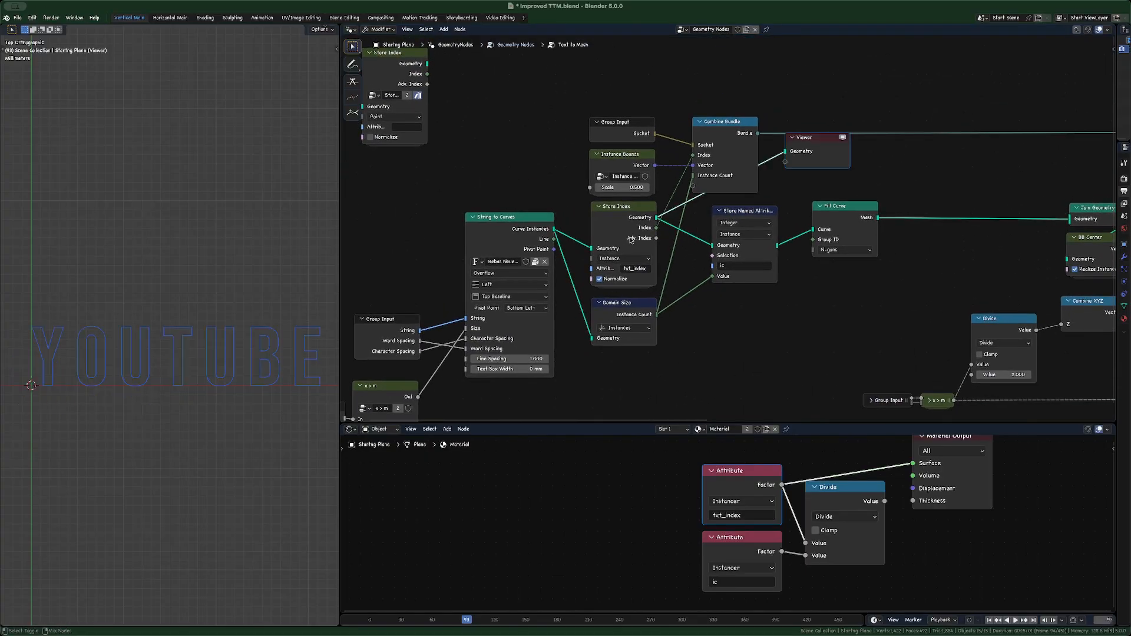
ctrl+shift+click(631, 303)
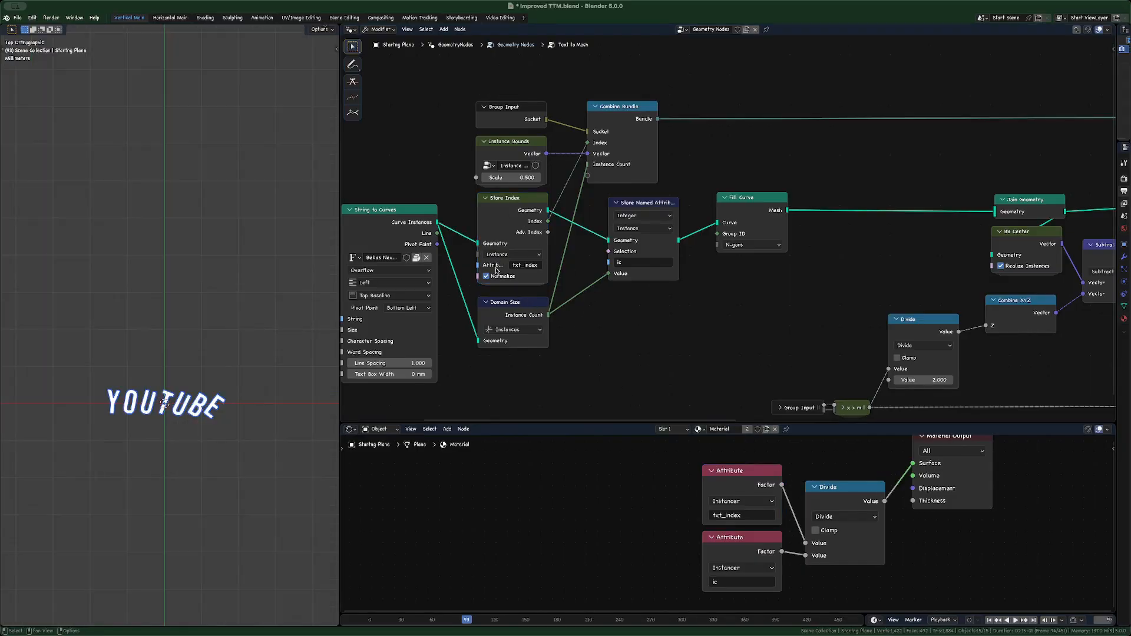
- Disable Normalize on the Store Index node and switch the viewport to Rendered shading
scroll(678, 324, up, 2)
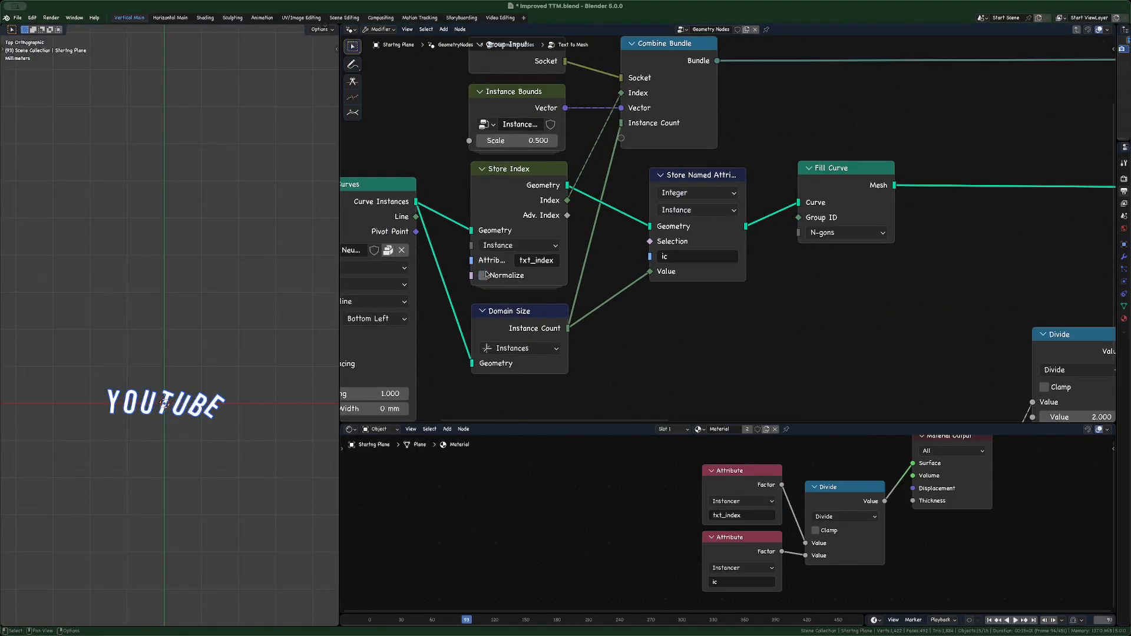
middle_drag(678, 323, 669, 314)
key(z)
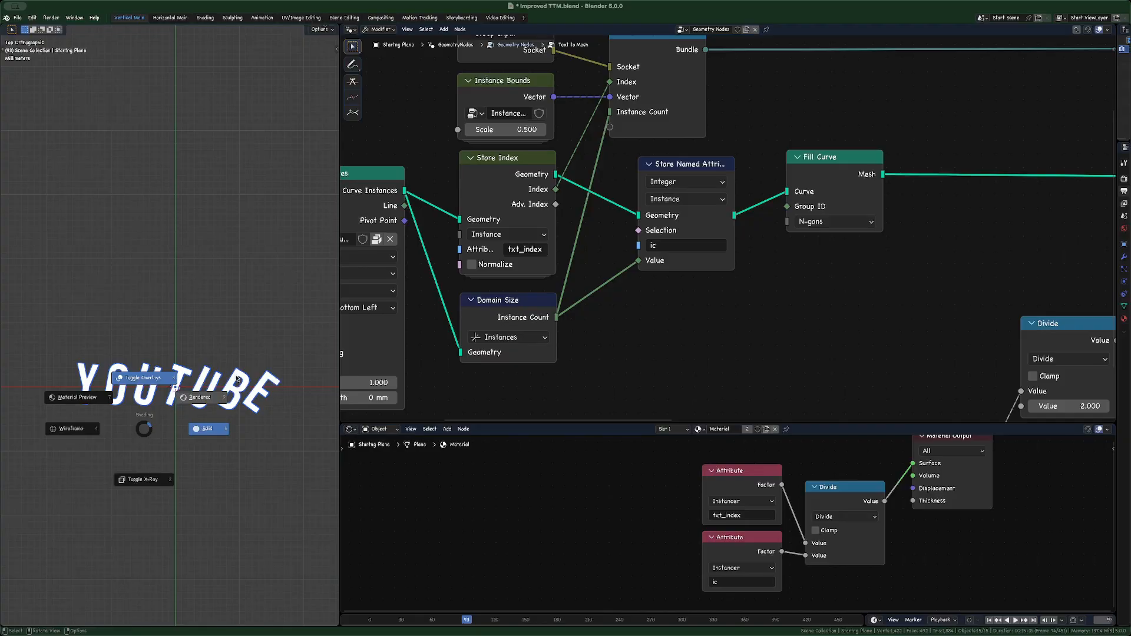
click(235, 373)
scroll(199, 407, up, 1)
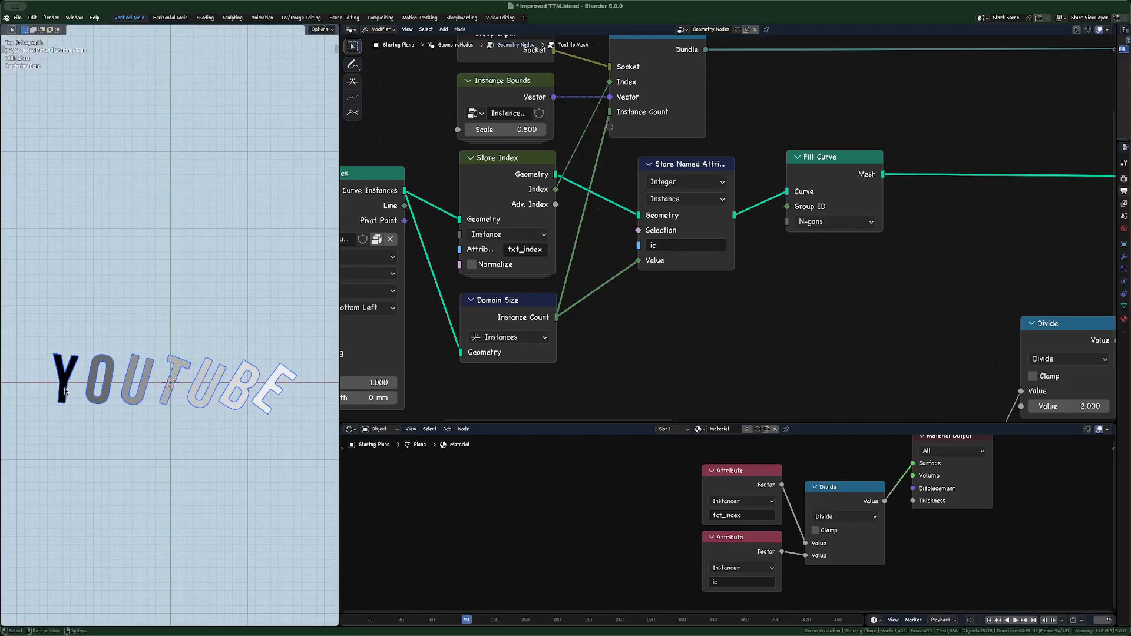
- Compare the text's shading with the Divide node muted and unmuted and with the txt_index attribute feeding the surface directly
key(m)
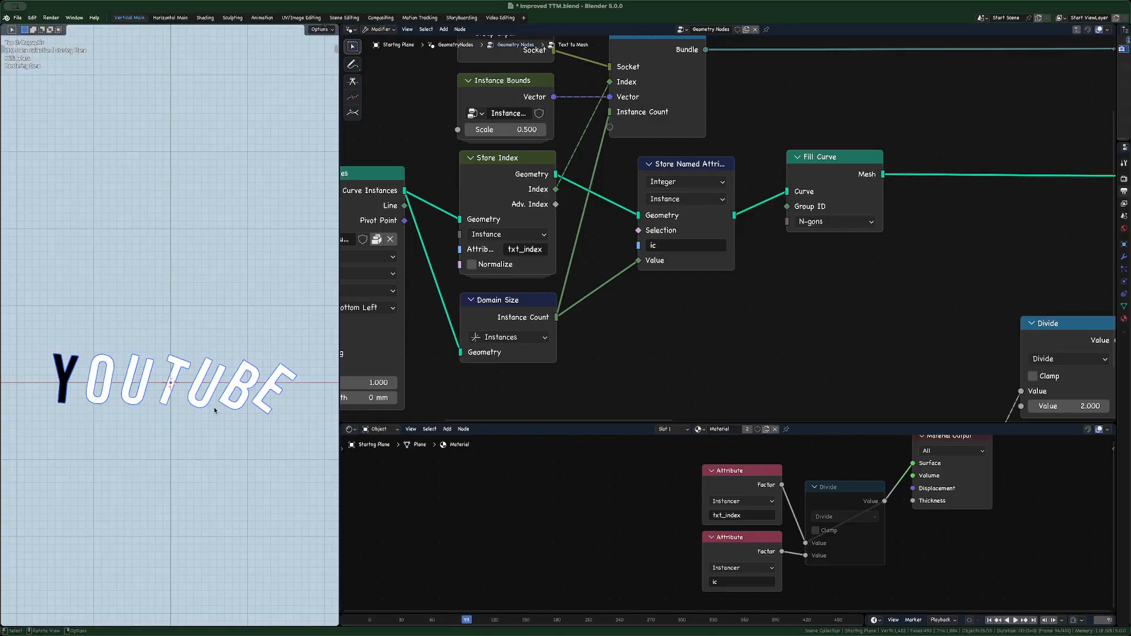
ctrl+shift+click(752, 476)
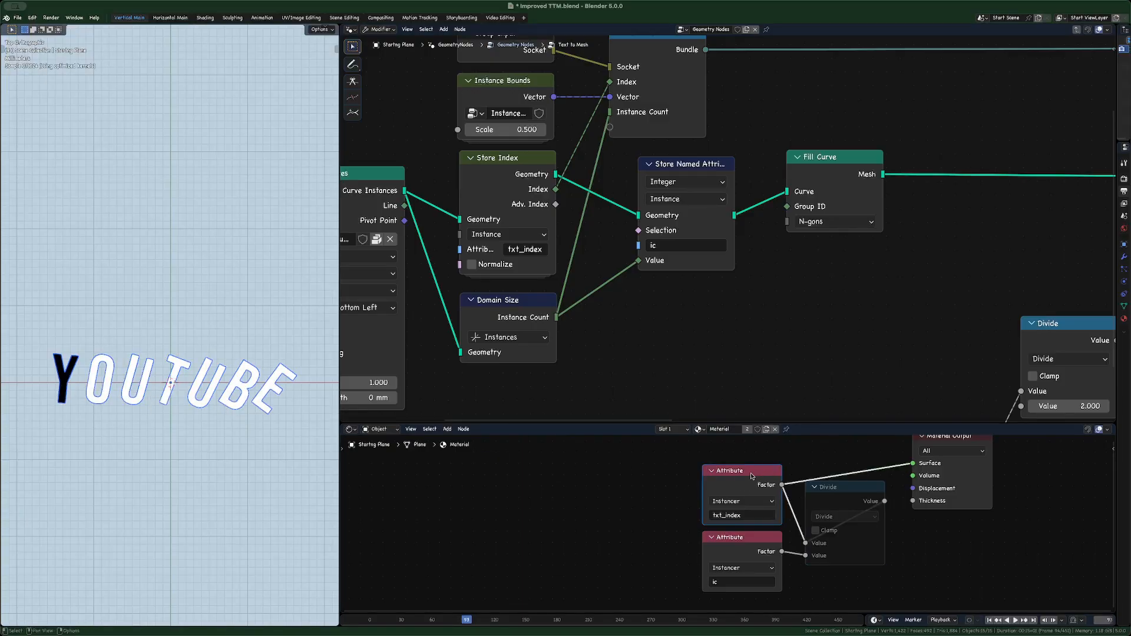
ctrl+shift+click(826, 503)
key(m)
key(m)
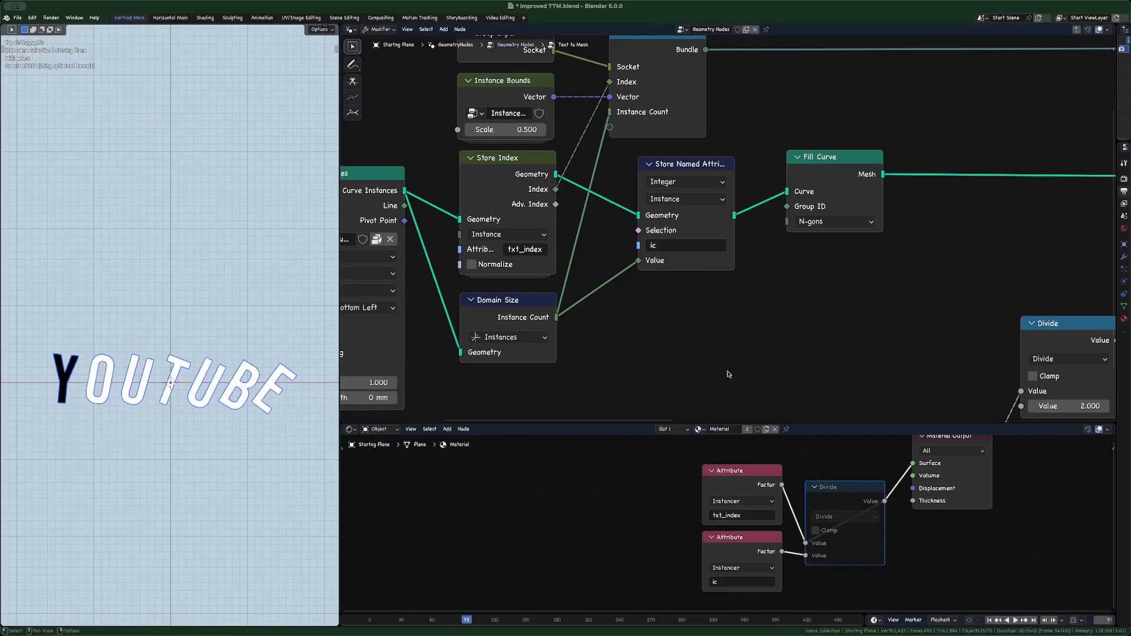
- Enable Normalize on the Store Index node and remove the Divide and ic Attribute nodes from the material
click(472, 264)
key(ctrl+x)
click(720, 565)
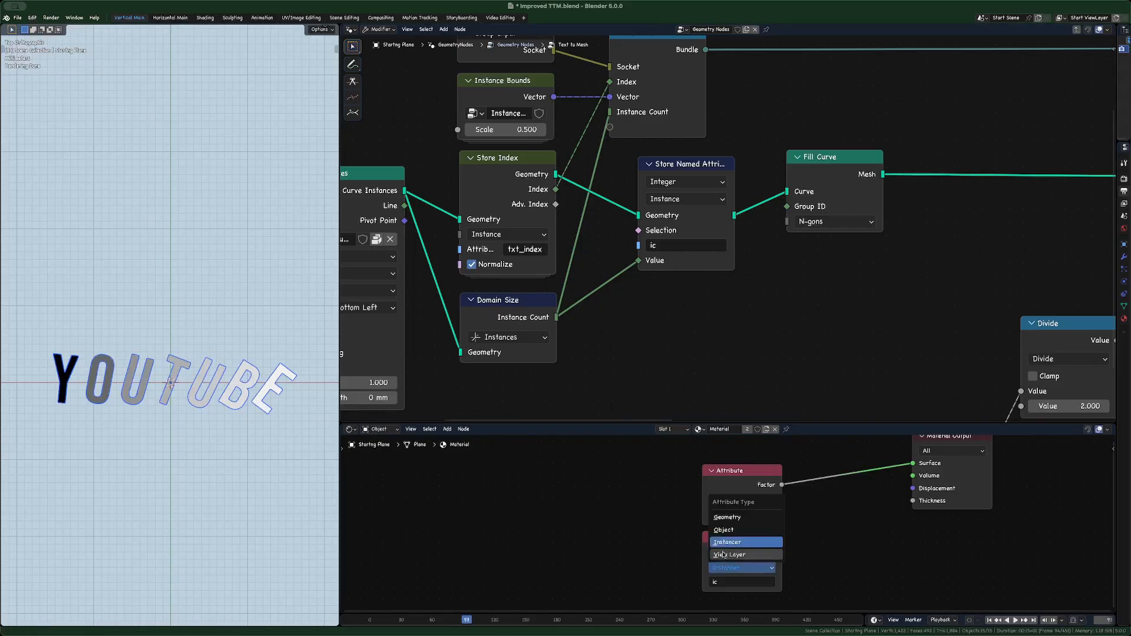
click(712, 551)
key(x)
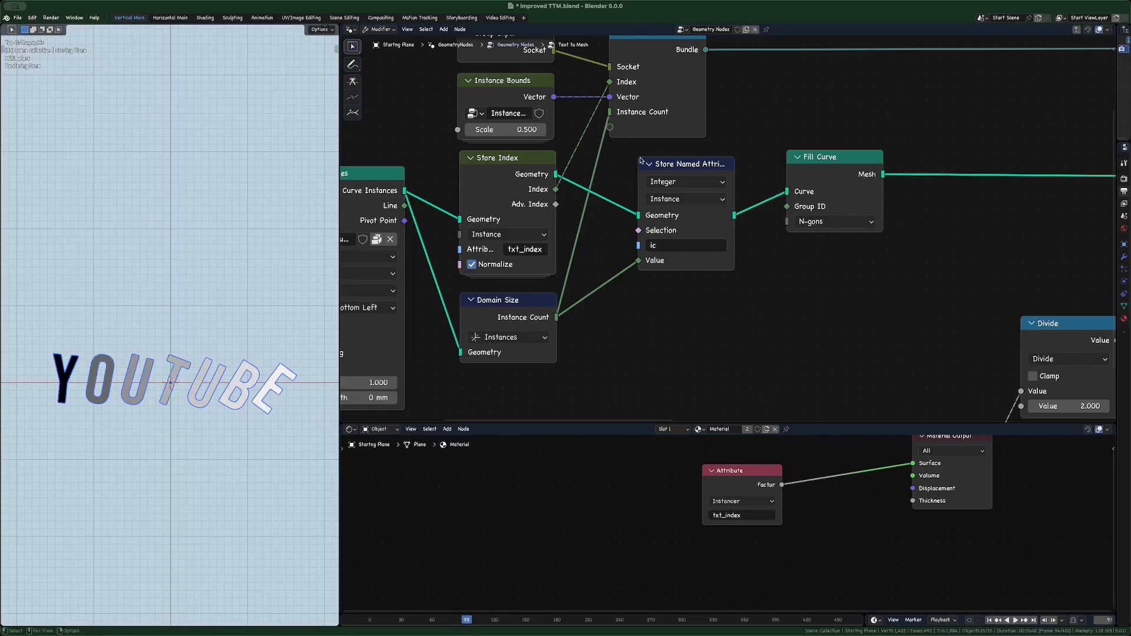
- Remove the ic Store Named Attribute node while keeping Store Index's geometry linked to Fill Curve
click(650, 172)
key(ctrl+x)
click(511, 305)
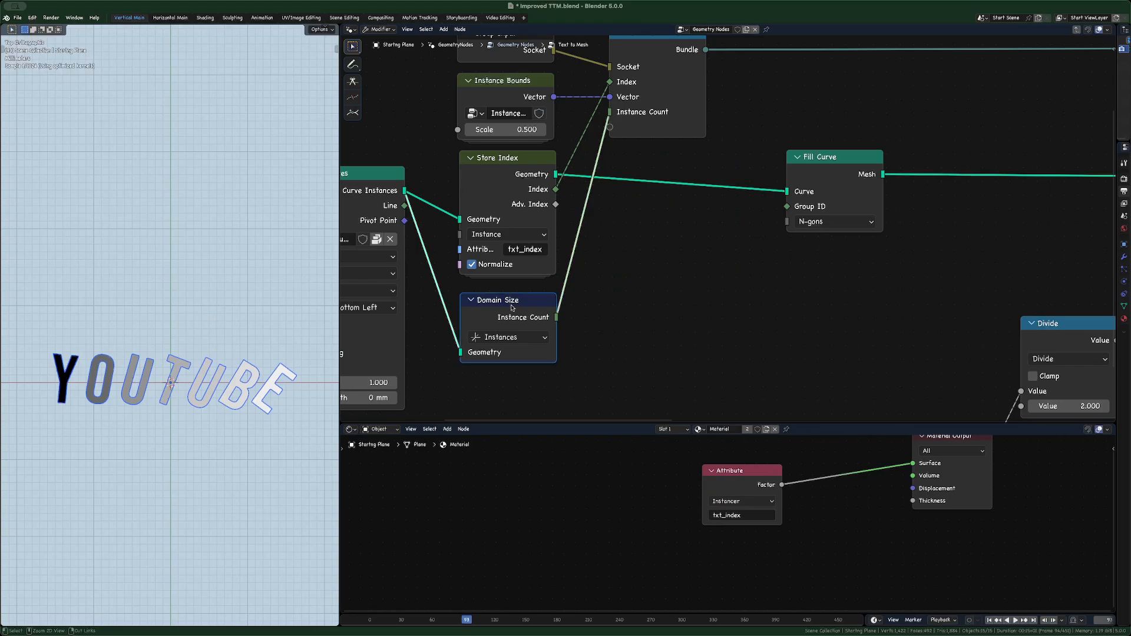
key(x)
scroll(516, 303, down, 4)
middle_drag(578, 250, 561, 257)
key(ctrl+z)
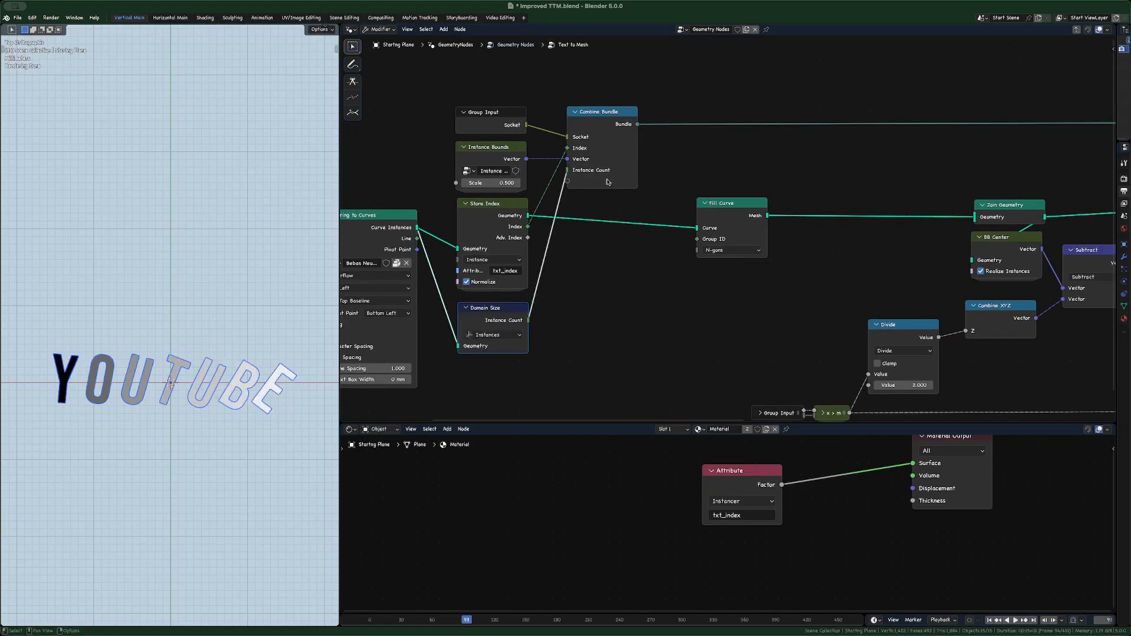
- Preview the Fill Curve node's mesh output in the viewport
scroll(564, 273, down, 3)
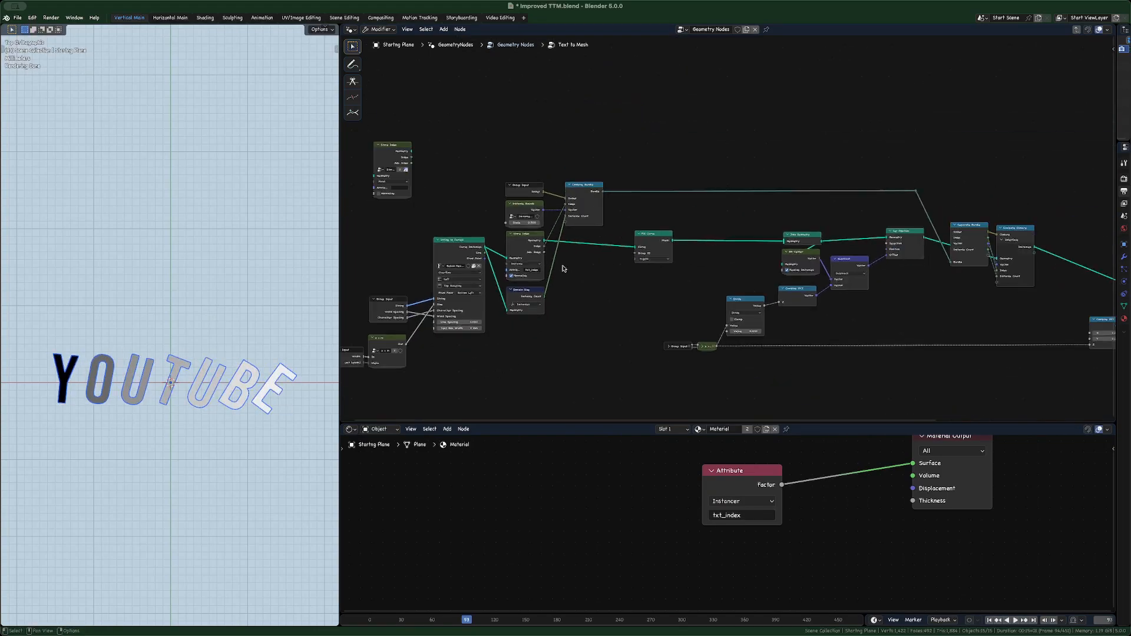
ctrl+scroll(560, 252, down, 3)
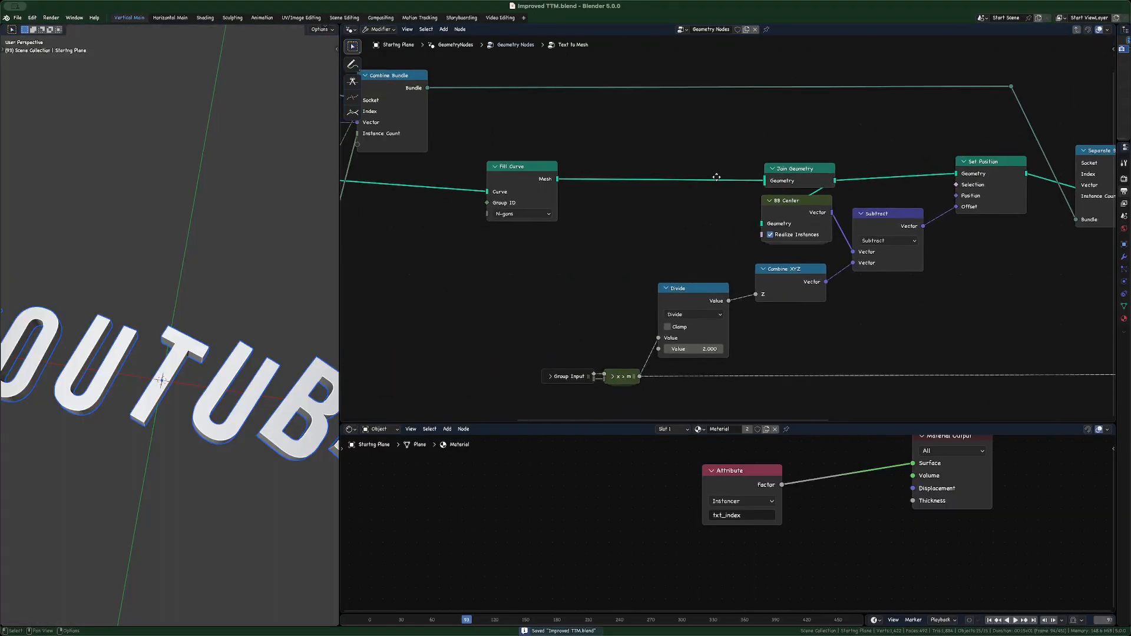
scroll(716, 179, down, 4)
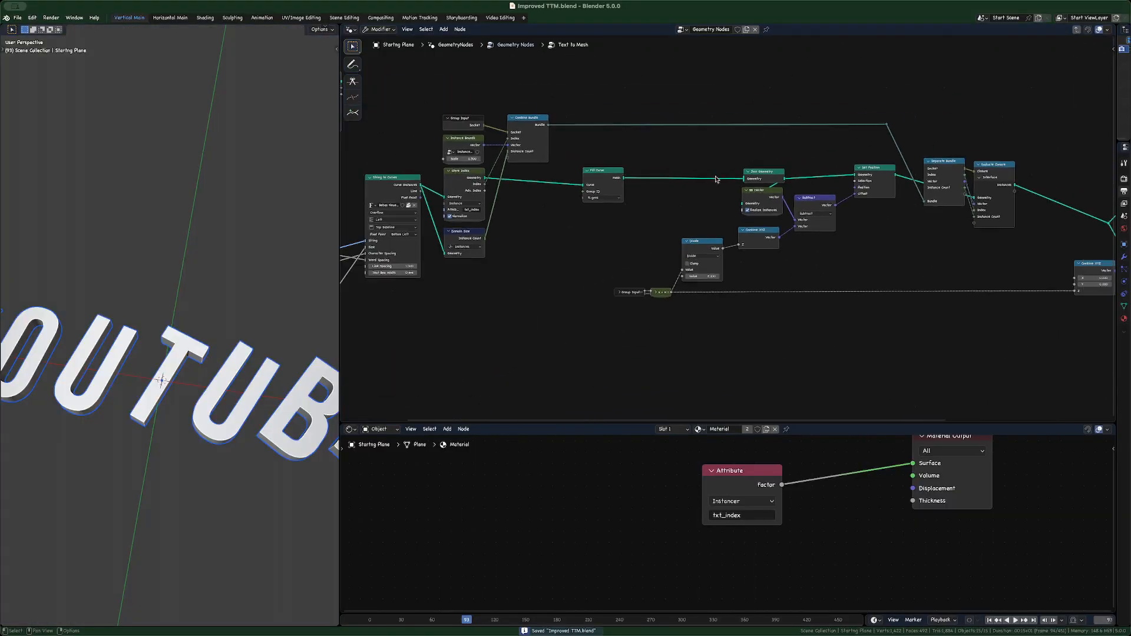
middle_drag(519, 185, 630, 182)
ctrl+shift+click(735, 181)
scroll(271, 238, down, 5)
shift+middle_drag(274, 240, 133, 297)
middle_drag(723, 229, 519, 202)
scroll(694, 160, up, 4)
- Preview the Join Geometry output and the Set Position output to compare the text's placement around the origin
ctrl+shift+click(697, 148)
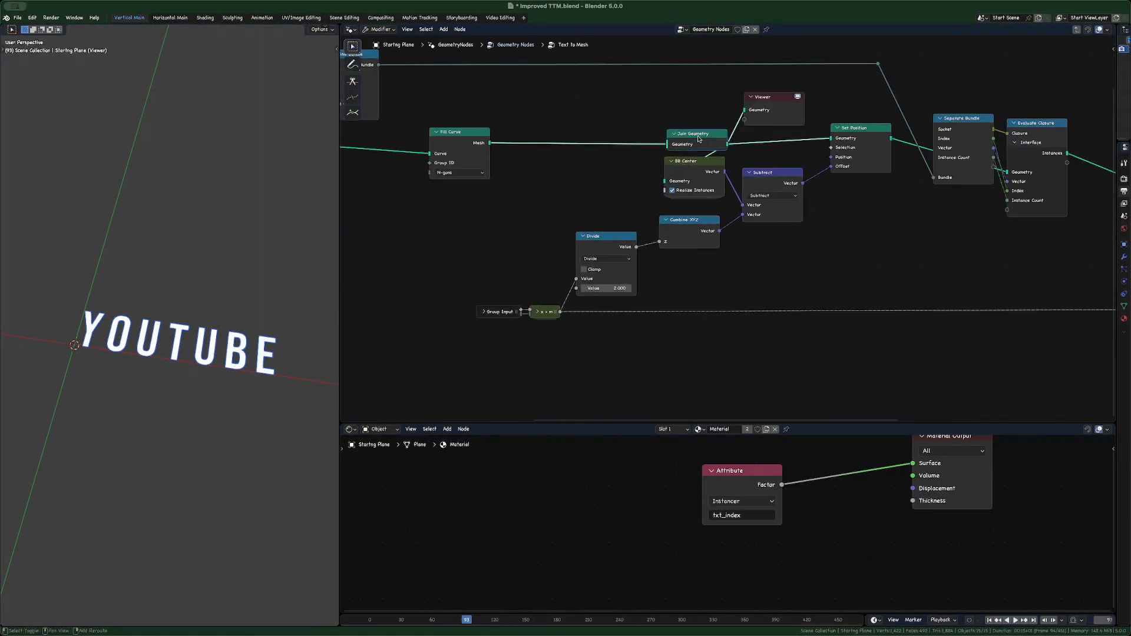
middle_drag(762, 157, 691, 177)
ctrl+shift+click(787, 155)
middle_drag(154, 330, 122, 316)
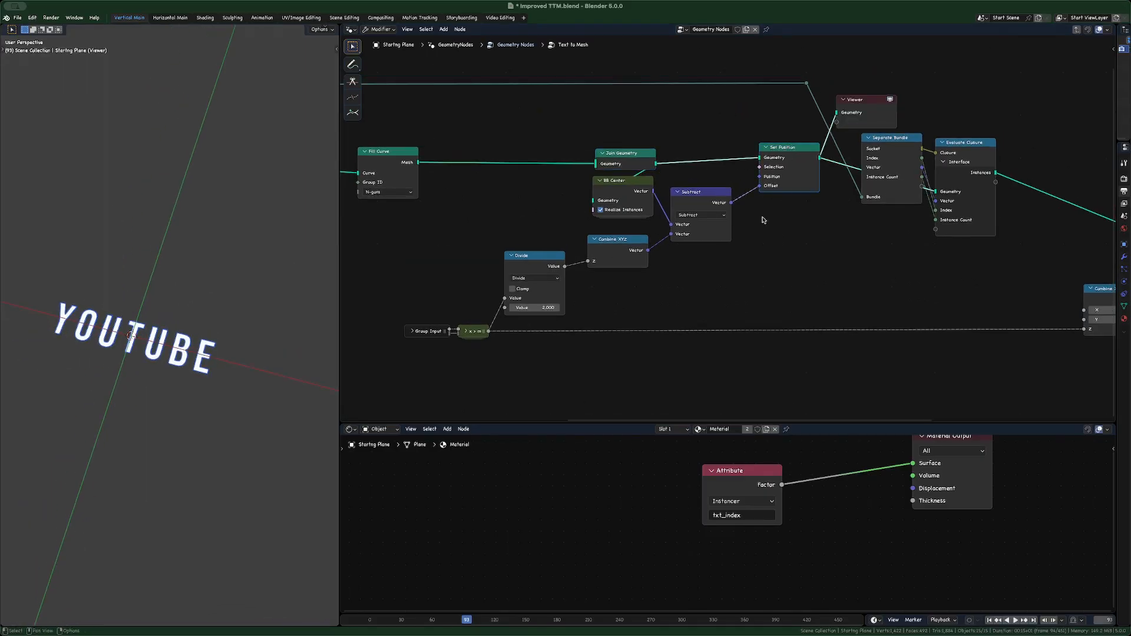
middle_drag(248, 277, 227, 282)
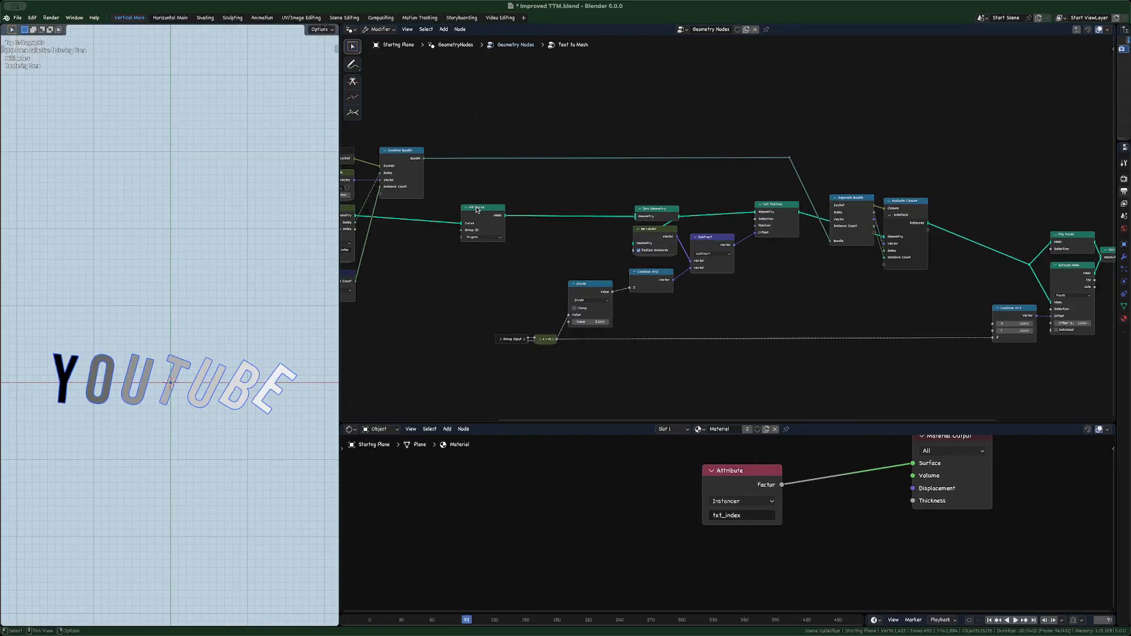
- Open the Instance Bounds group to examine how its bounds are subtracted and scaled, and return to the Text to Mesh group
middle_drag(478, 210, 626, 238)
scroll(523, 183, up, 8)
middle_drag(523, 183, 631, 119)
scroll(580, 142, down, 2)
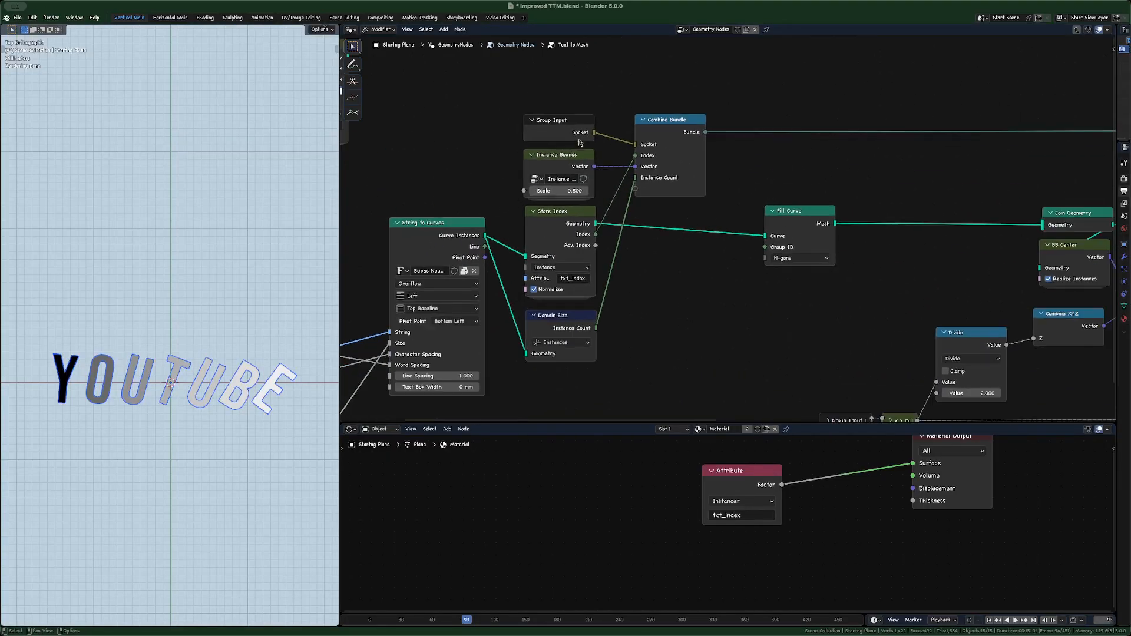
click(560, 168)
key(Tab)
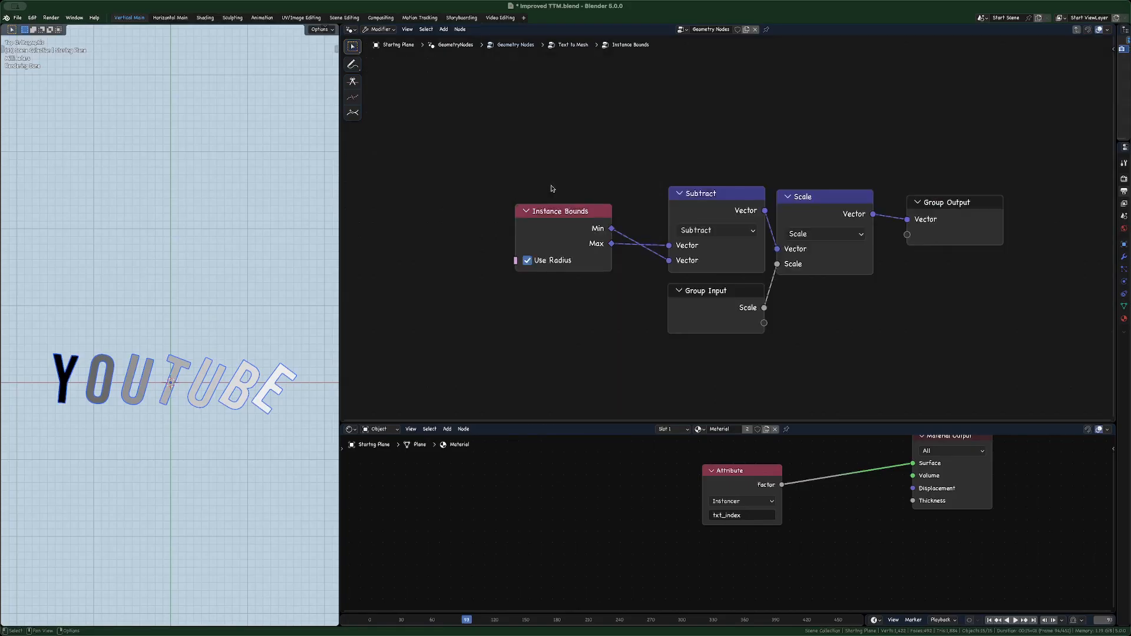
key(g)
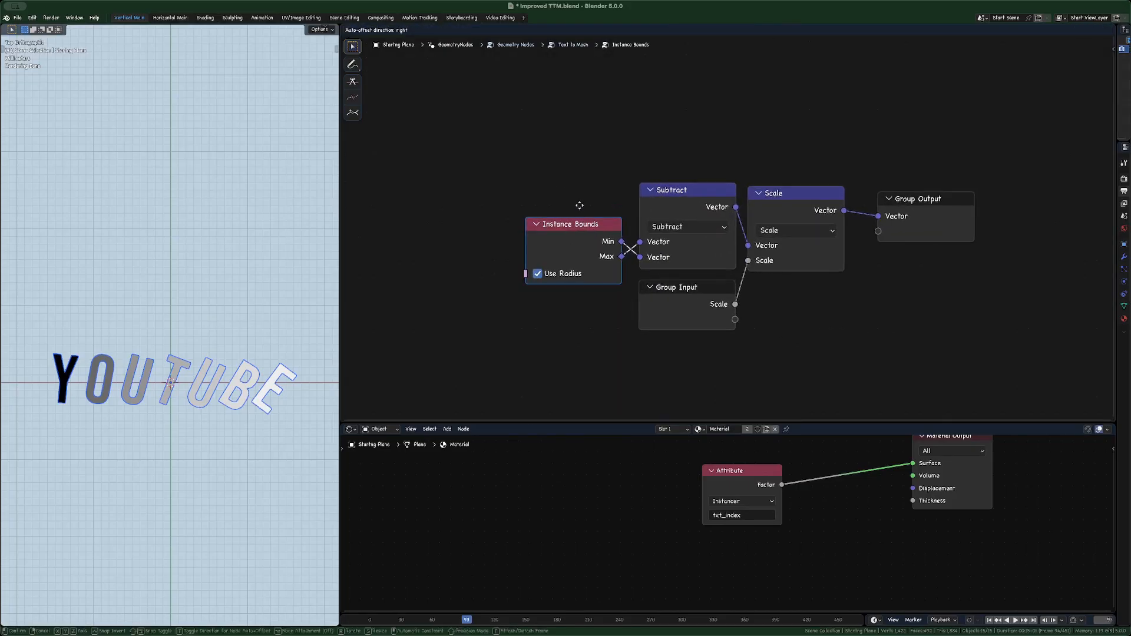
click(579, 206)
key(Tab)
scroll(602, 221, down, 7)
scroll(644, 228, up, 1)
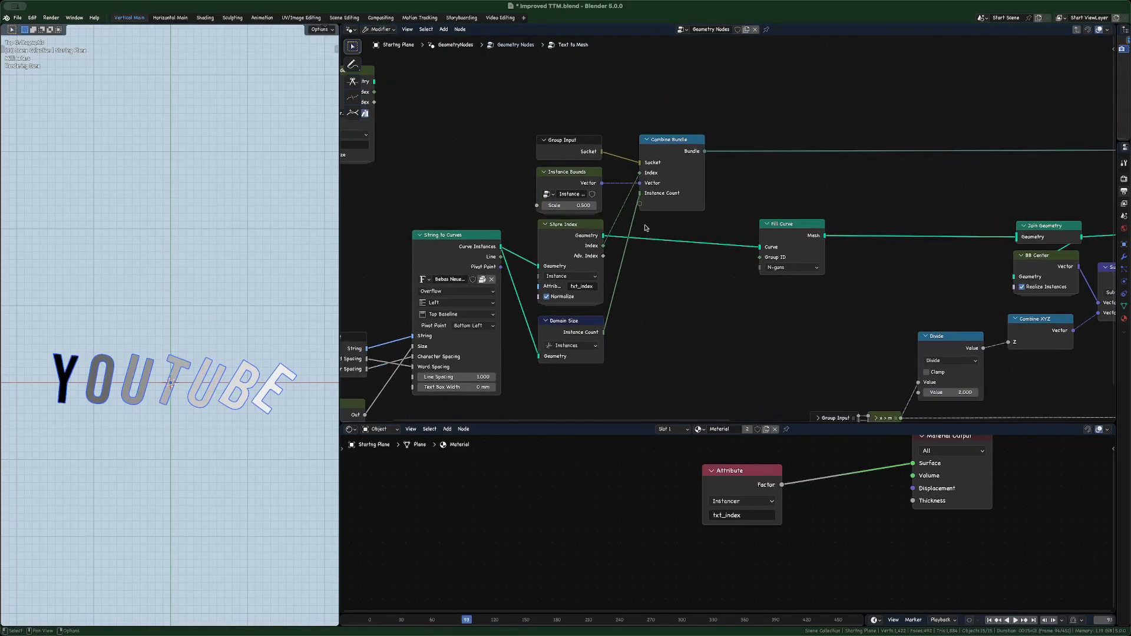
- Trace the Combine Bundle node's inputs and output link through Separate Bundle to the Evaluate Closure node
middle_drag(215, 368, 227, 354)
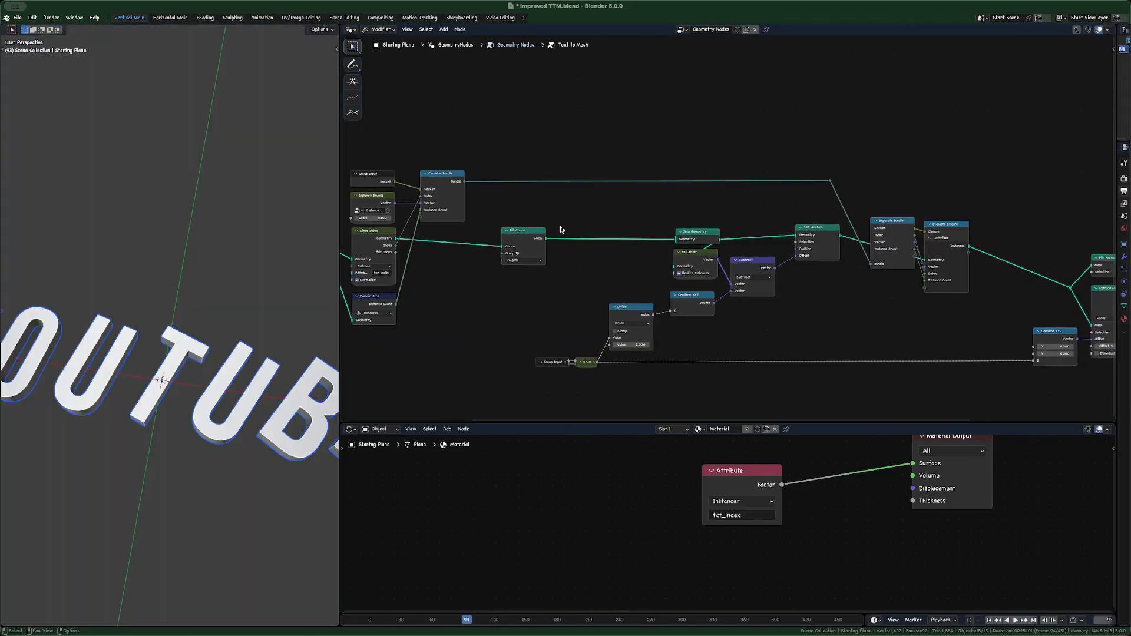
scroll(895, 245, up, 5)
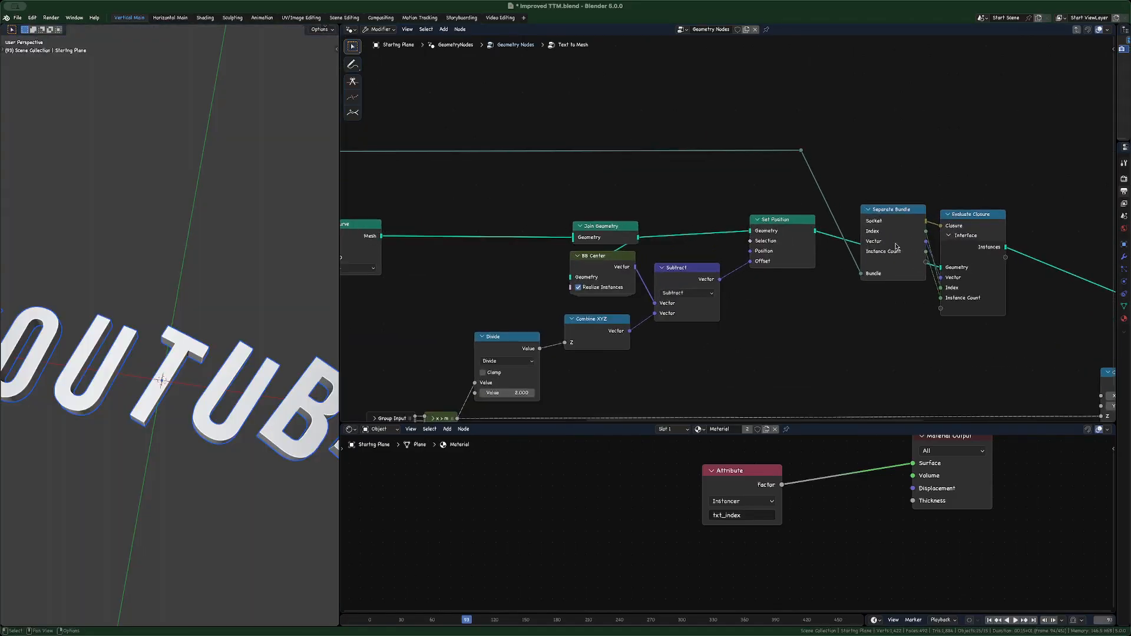
scroll(815, 238, down, 5)
scroll(406, 179, up, 3)
middle_drag(415, 186, 648, 155)
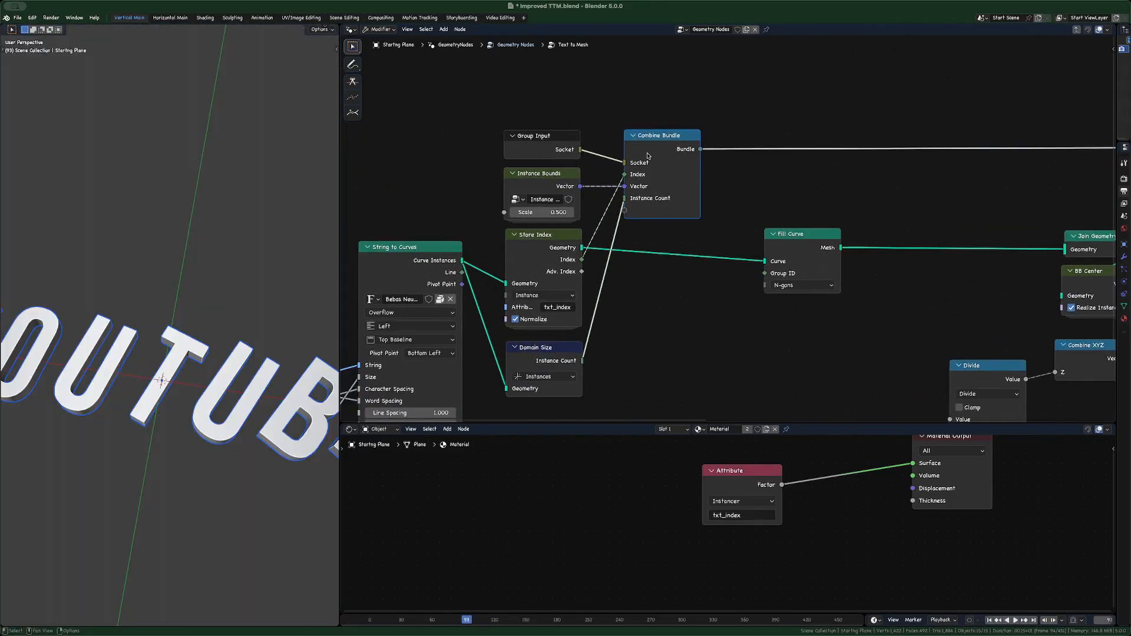
scroll(630, 191, down, 5)
middle_drag(827, 176, 433, 167)
scroll(739, 203, up, 8)
middle_drag(744, 204, 494, 147)
click(591, 177)
scroll(592, 161, up, 1)
key(g)
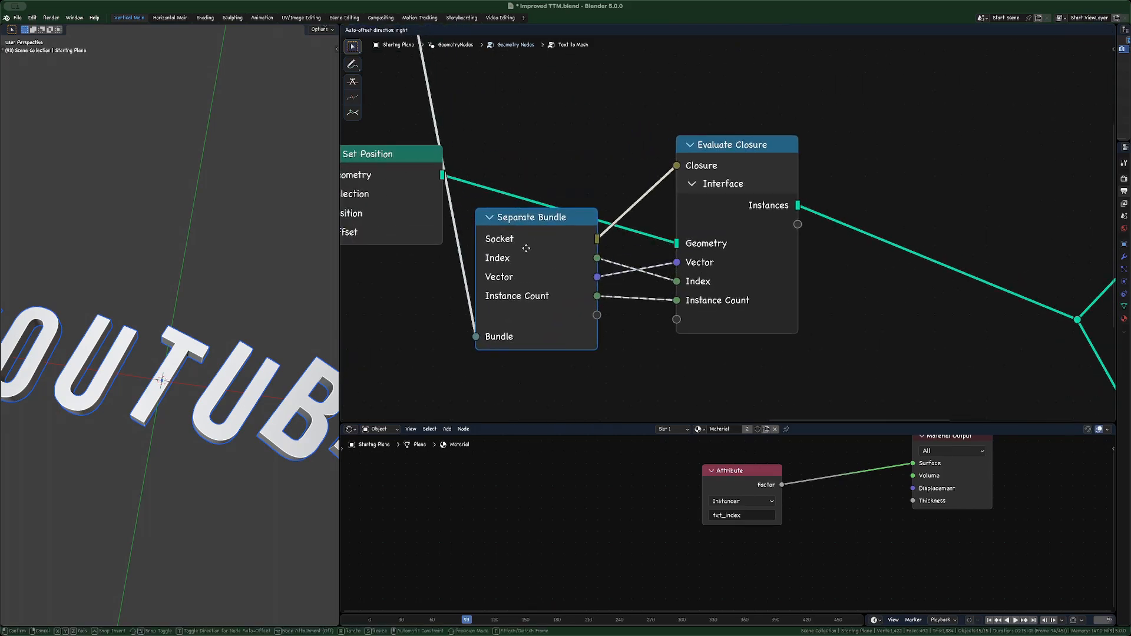
right_click(522, 276)
scroll(692, 226, down, 12)
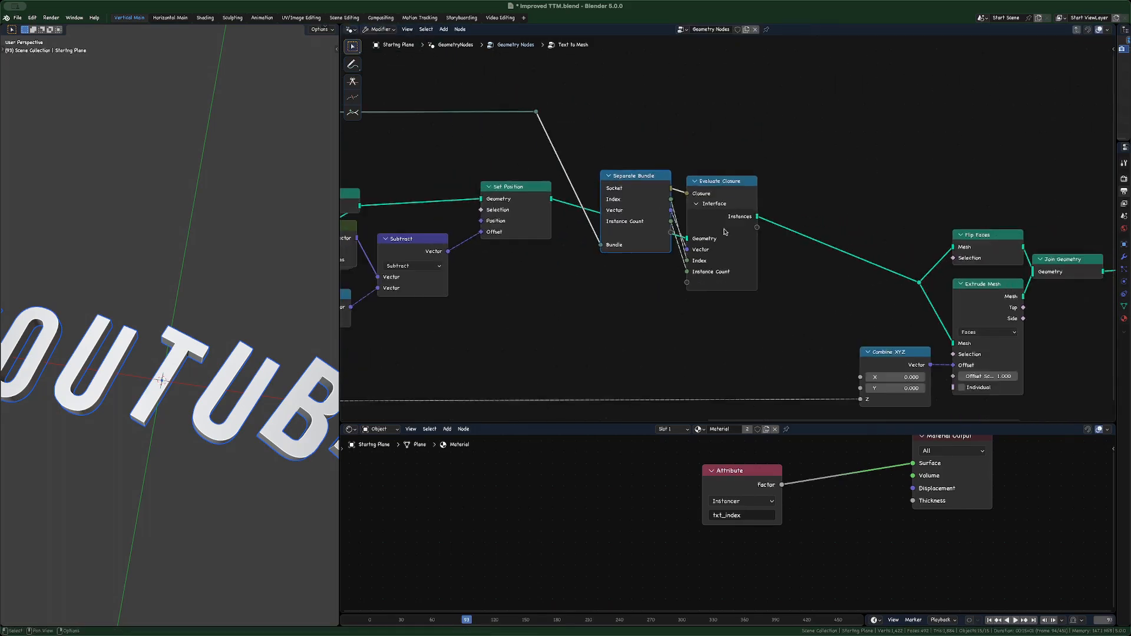
- Add Store Index's Index output as an extra Combine Bundle item and sync the Separate Bundle node to include it
middle_drag(501, 218, 823, 221)
scroll(512, 199, up, 9)
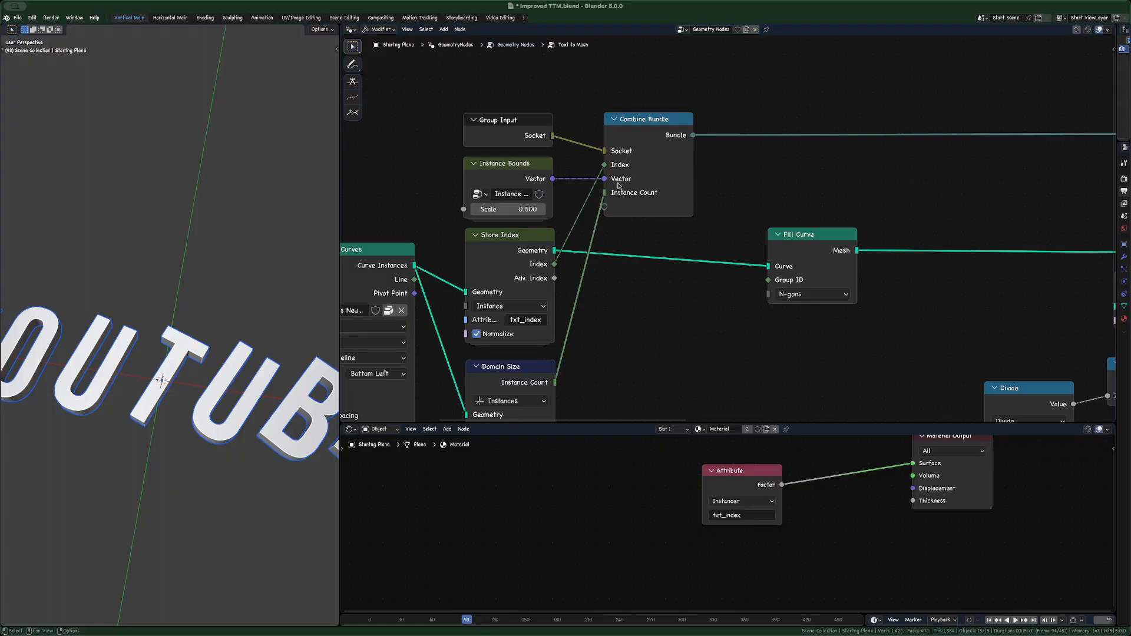
scroll(618, 185, down, 1)
drag(563, 254, 605, 205)
scroll(577, 212, down, 7)
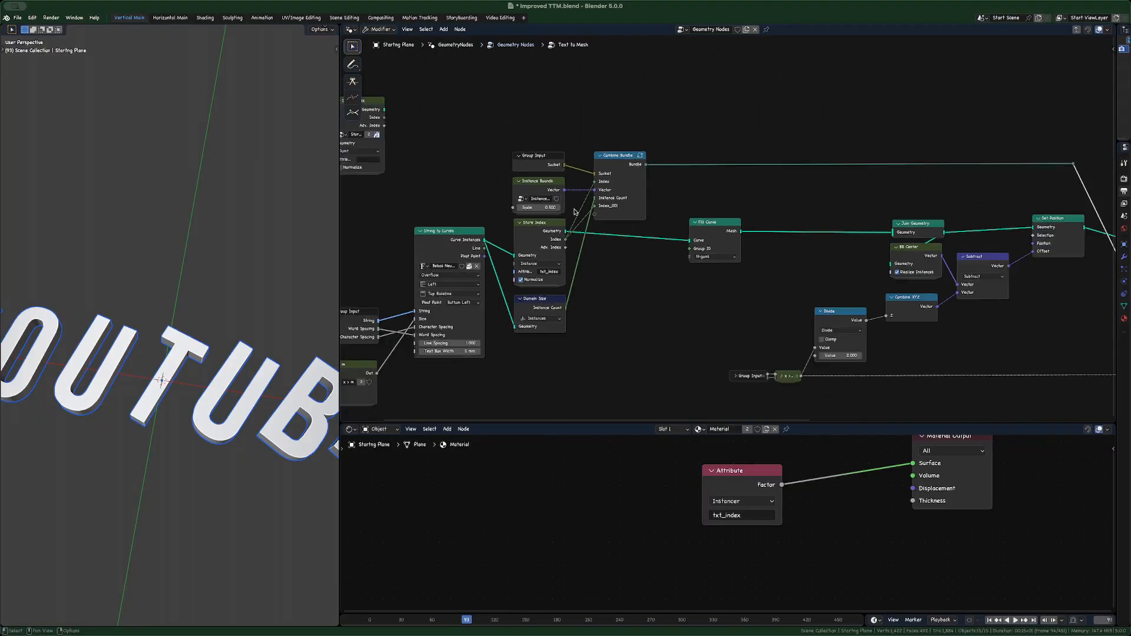
middle_drag(860, 169, 746, 169)
scroll(565, 177, up, 2)
drag(467, 215, 467, 215)
scroll(1010, 227, up, 7)
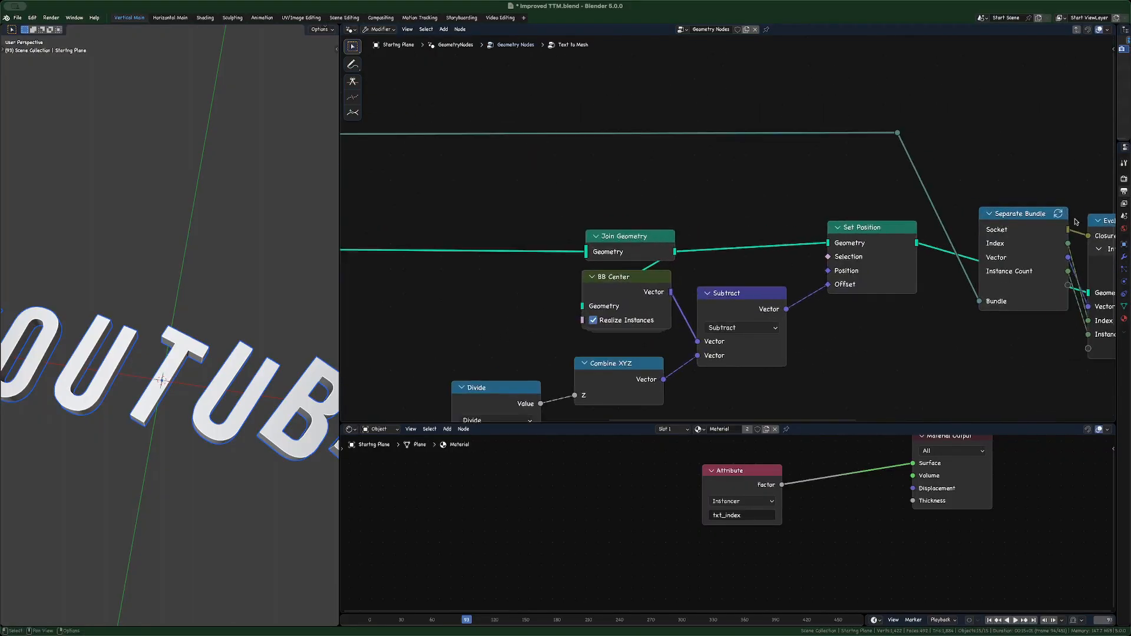
middle_drag(1056, 226, 852, 211)
scroll(852, 210, up, 3)
click(853, 194)
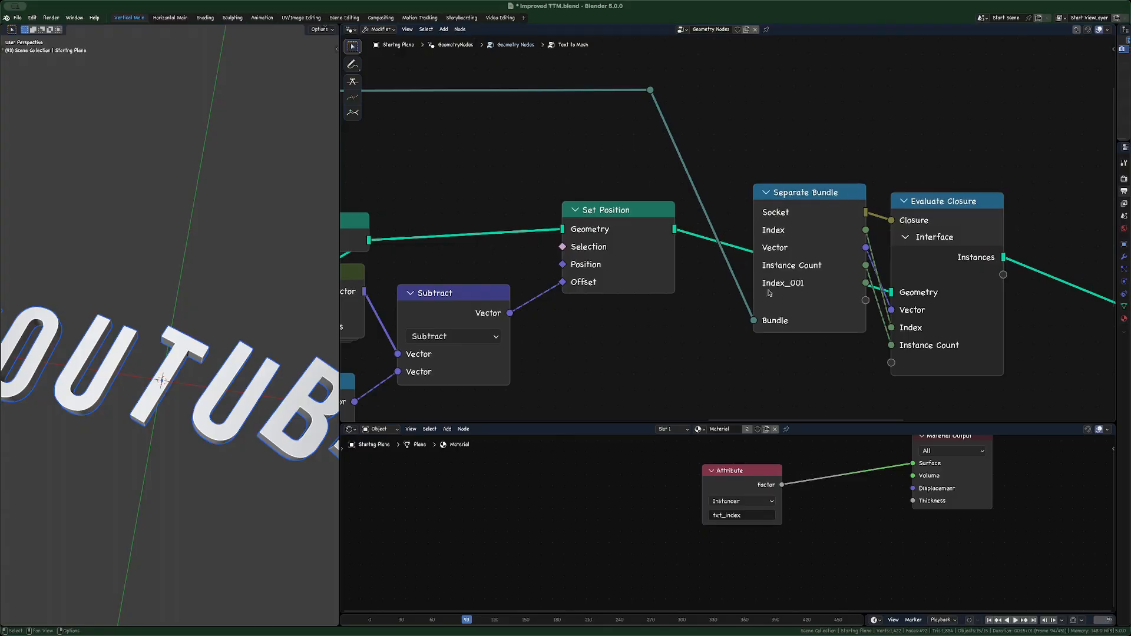
- Sync the Combine Bundle node to remove its extra Index_001 item
scroll(814, 270, down, 7)
middle_drag(464, 207, 826, 218)
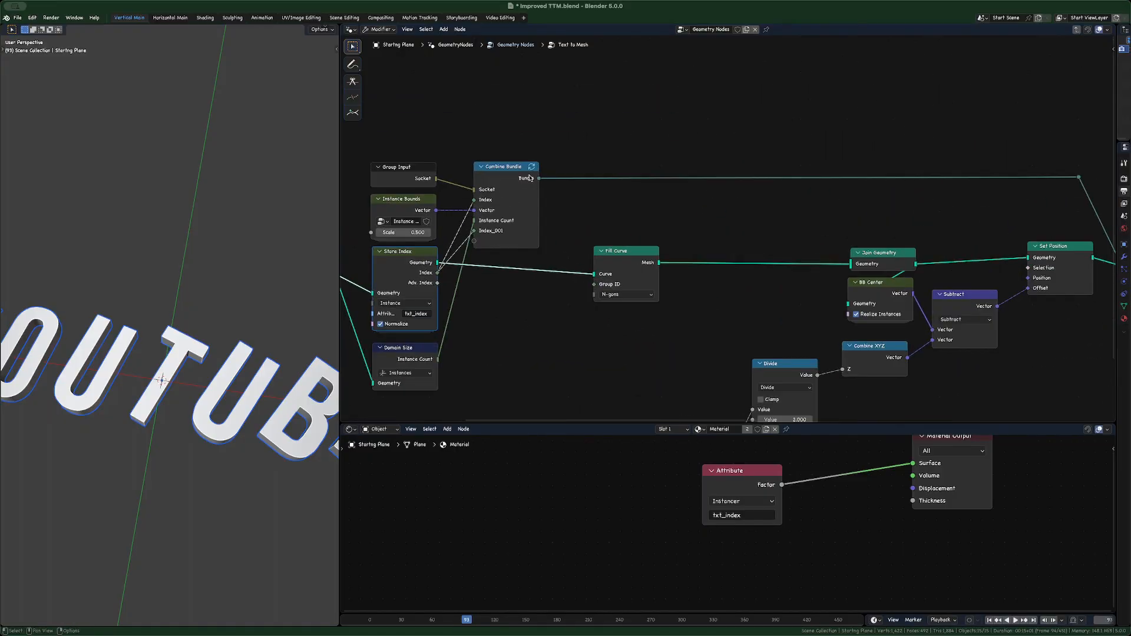
scroll(517, 200, down, 2)
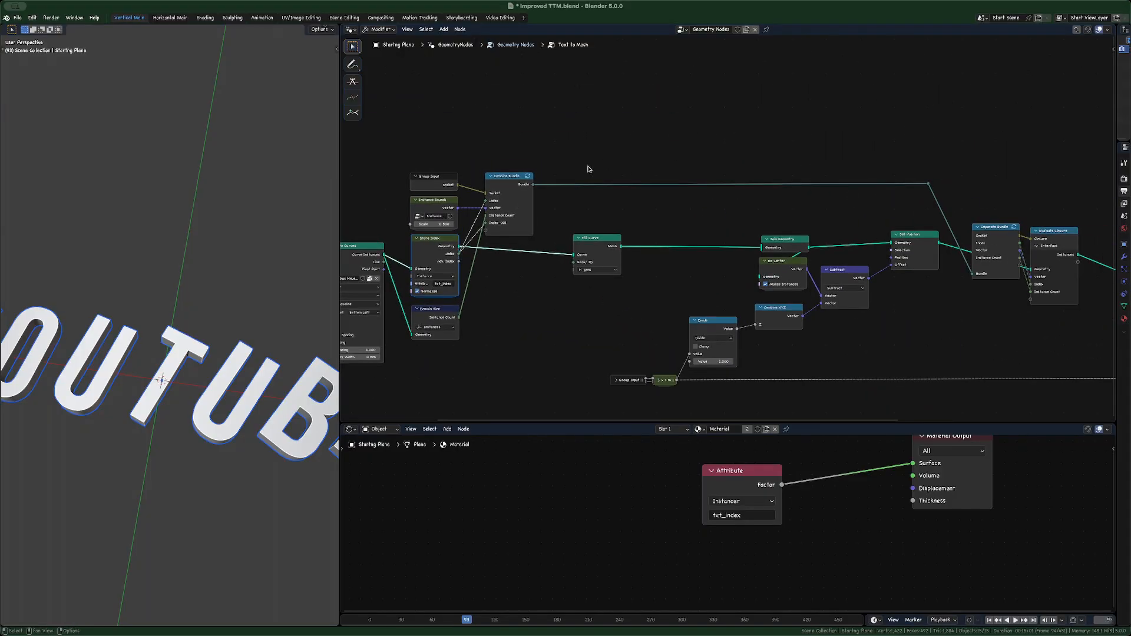
scroll(525, 171, up, 2)
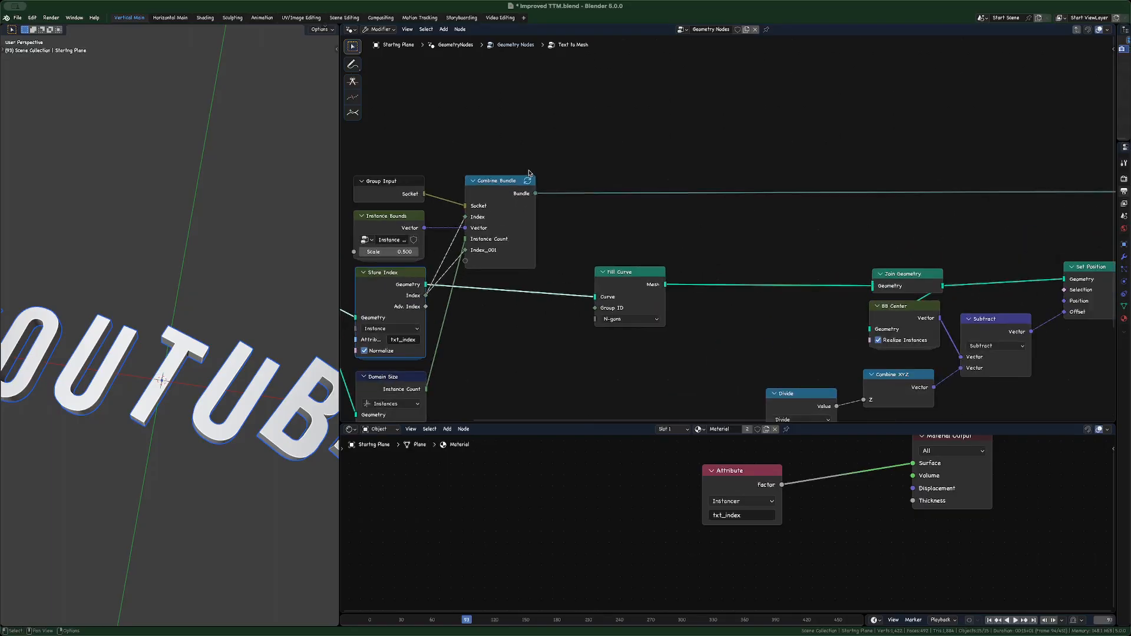
click(528, 183)
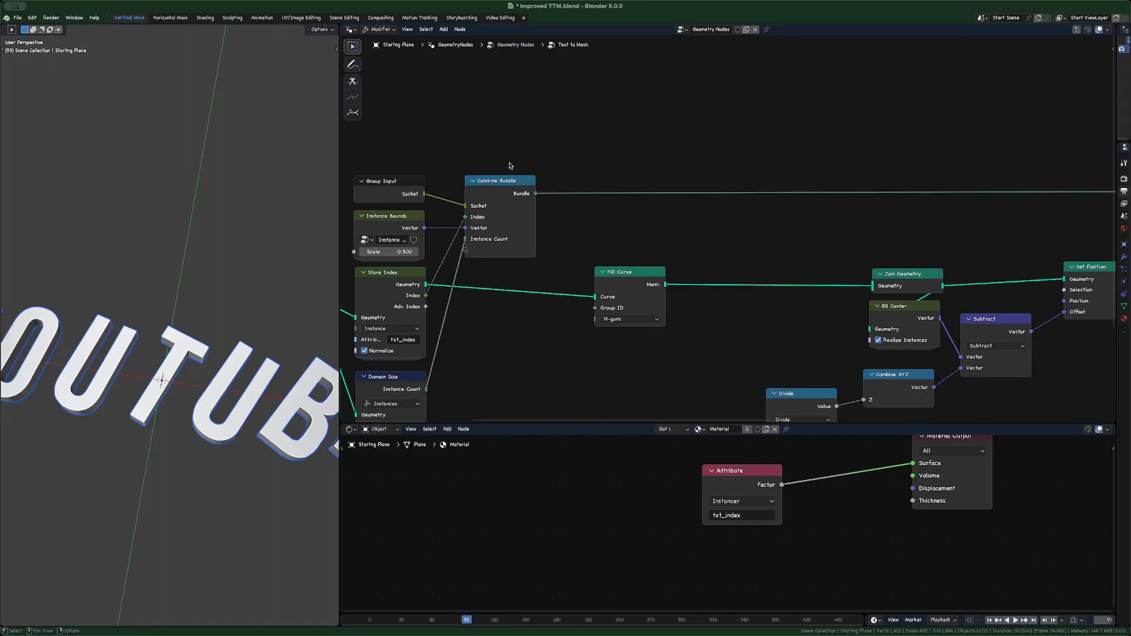
- Examine how Separate Bundle's Socket output feeds the Closure input of the Evaluate Closure node
scroll(510, 167, down, 4)
key(super+s)
middle_drag(792, 162, 566, 129)
middle_drag(672, 143, 636, 129)
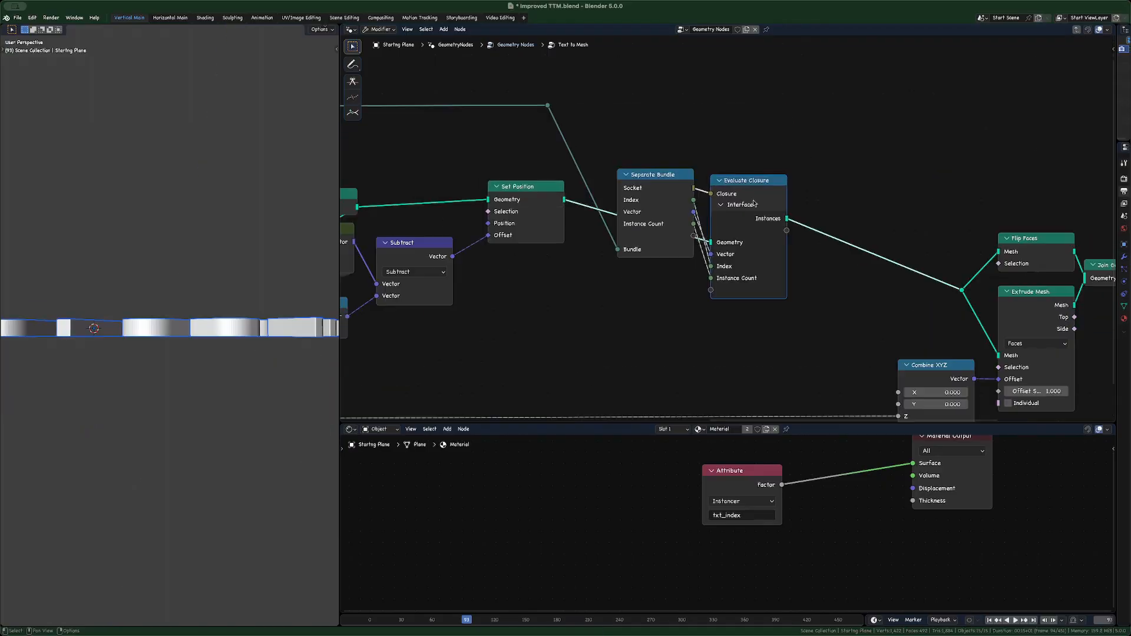
key(g)
right_click(771, 221)
scroll(690, 187, up, 3)
click(640, 194)
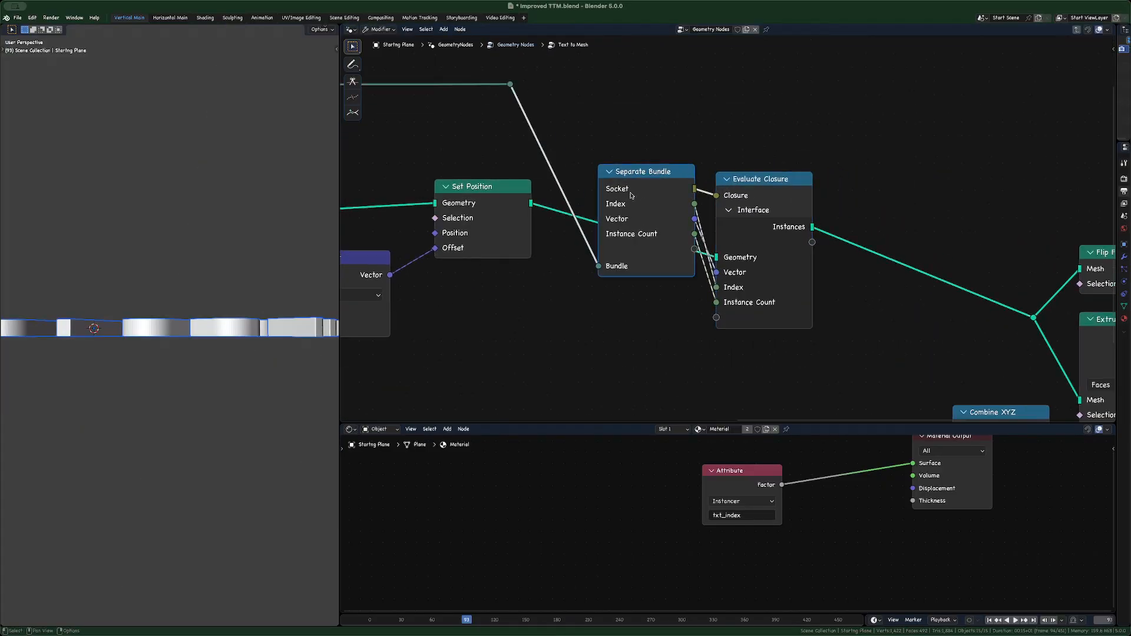
click(749, 199)
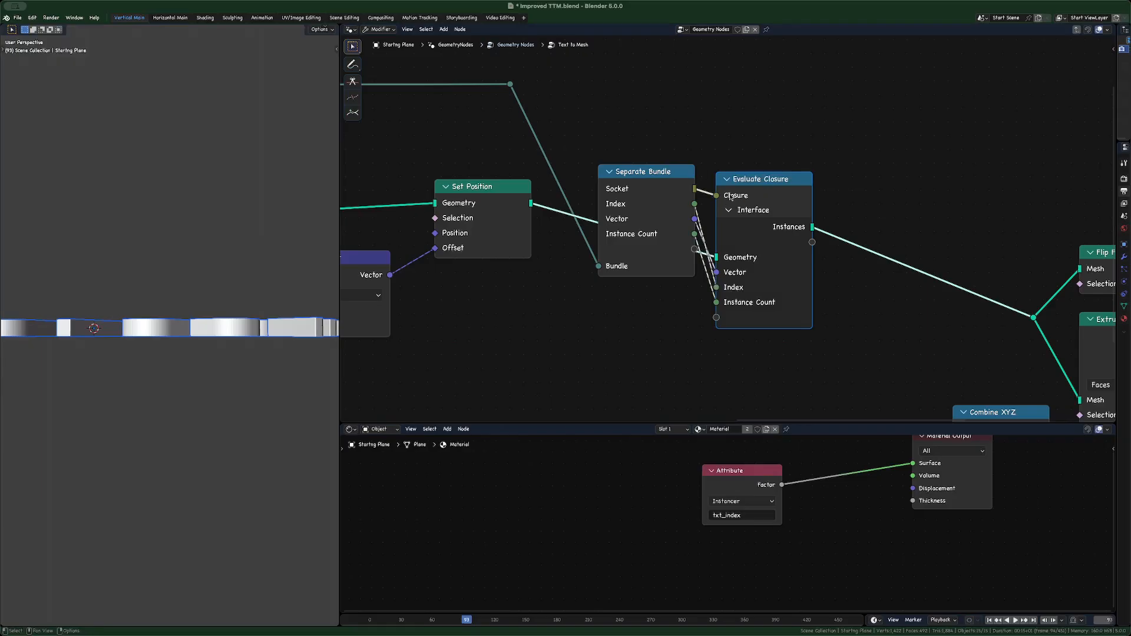
- Follow the Group Input's Socket through the bundle to Evaluate Closure, and save the file
scroll(678, 238, down, 6)
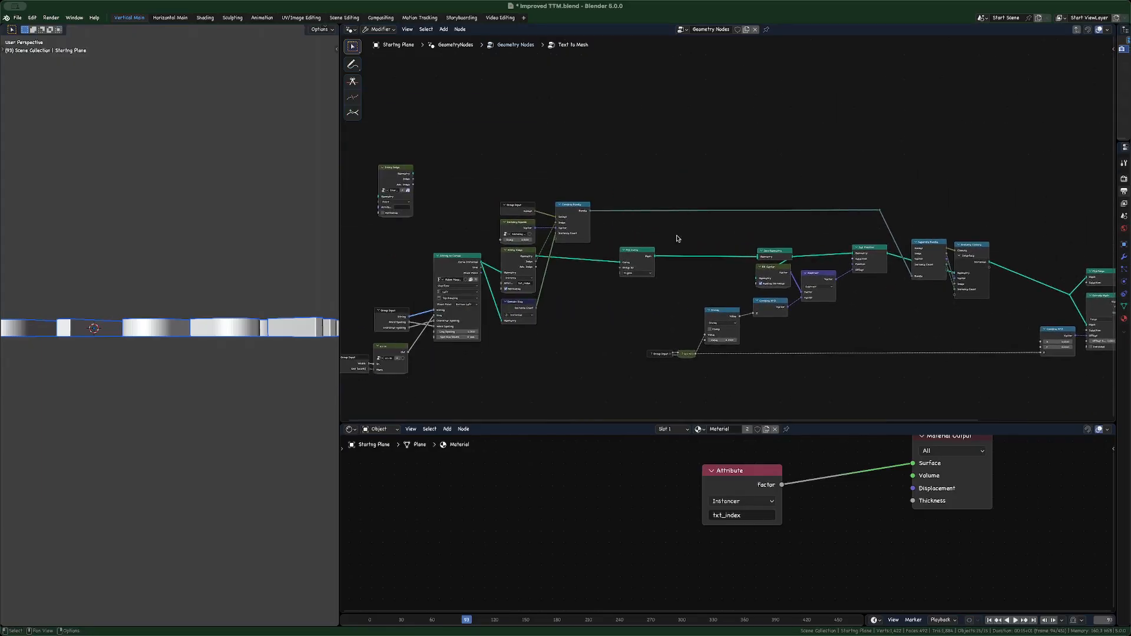
scroll(548, 216, up, 3)
click(486, 209)
scroll(802, 255, down, 2)
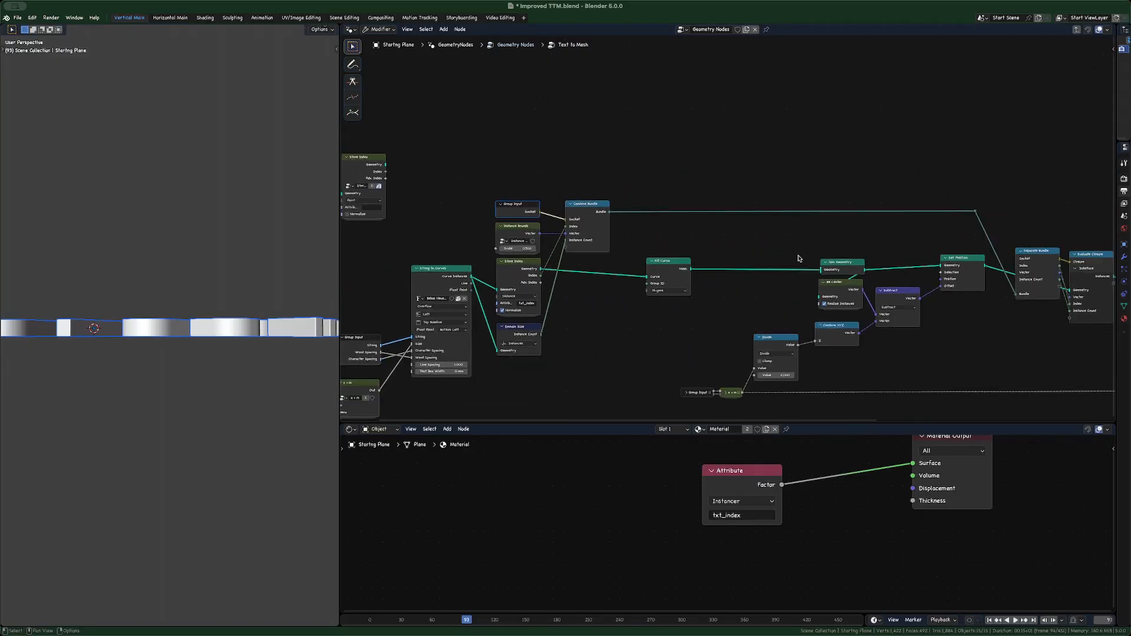
scroll(862, 258, up, 5)
key(ctrl+s)
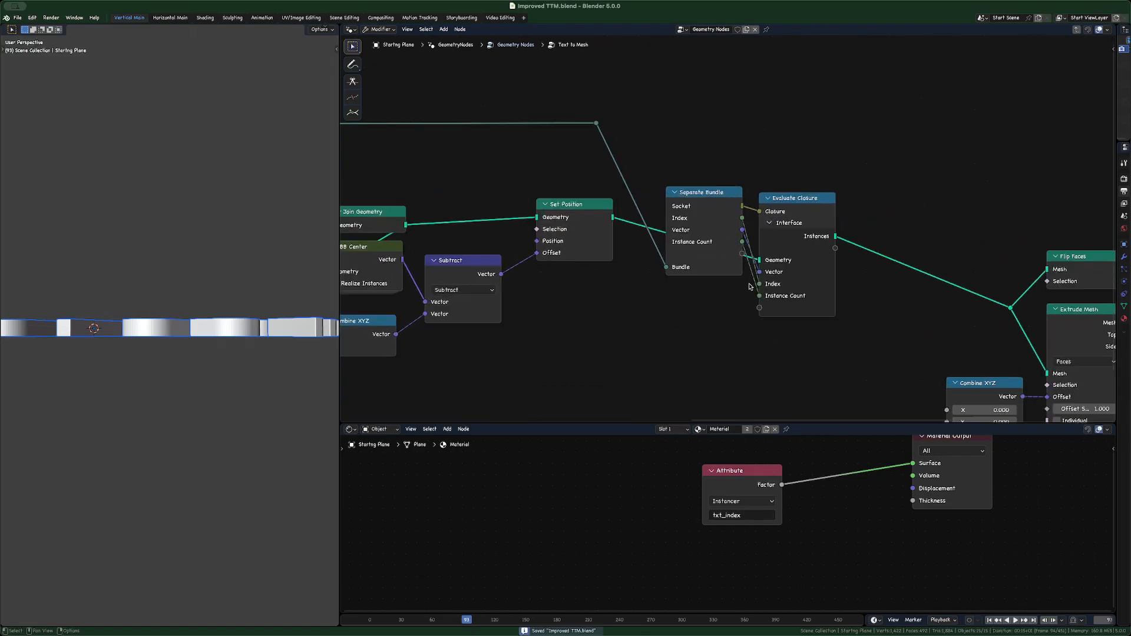
- Move Evaluate Closure higher and Separate Bundle lower so Set Position's geometry link runs clear between them
scroll(655, 205, down, 2)
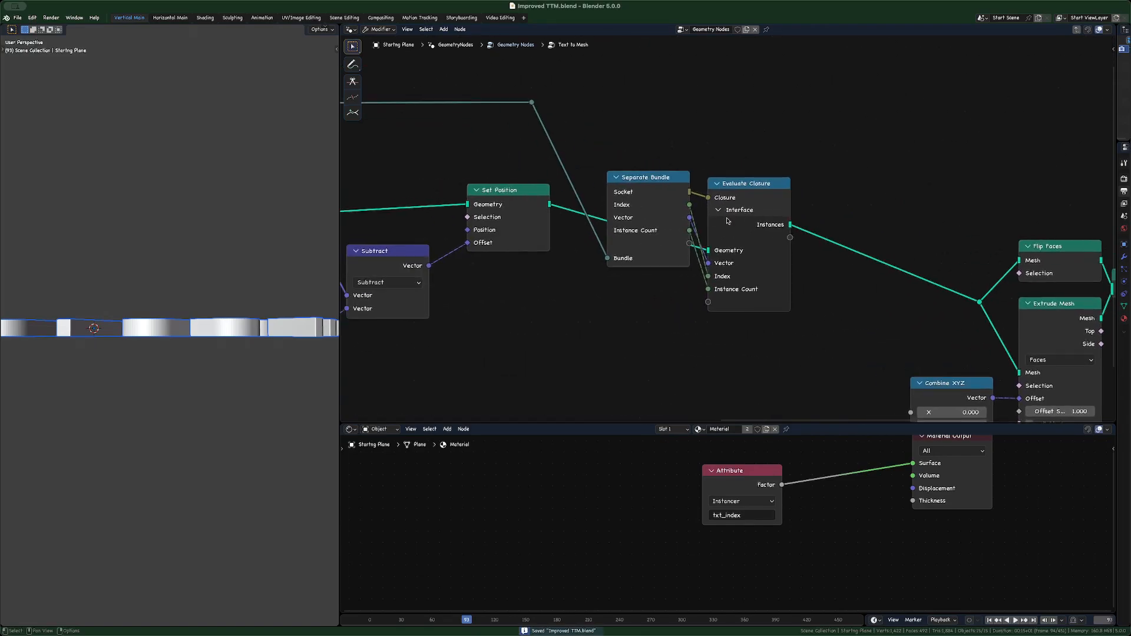
drag(728, 220, 728, 166)
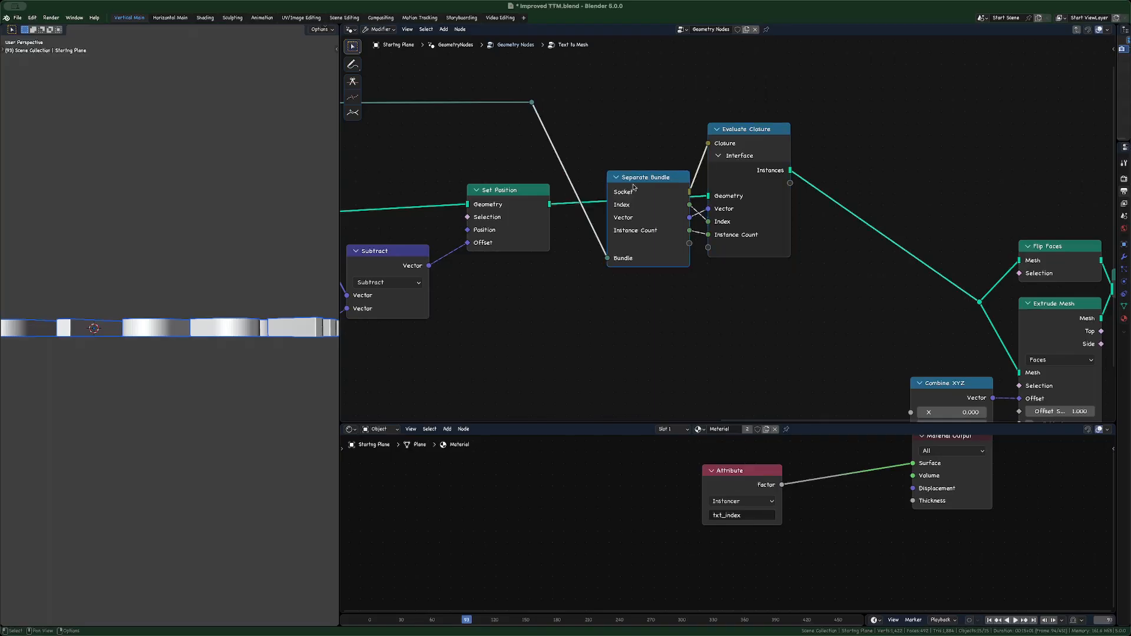
drag(634, 187, 635, 248)
click(499, 220)
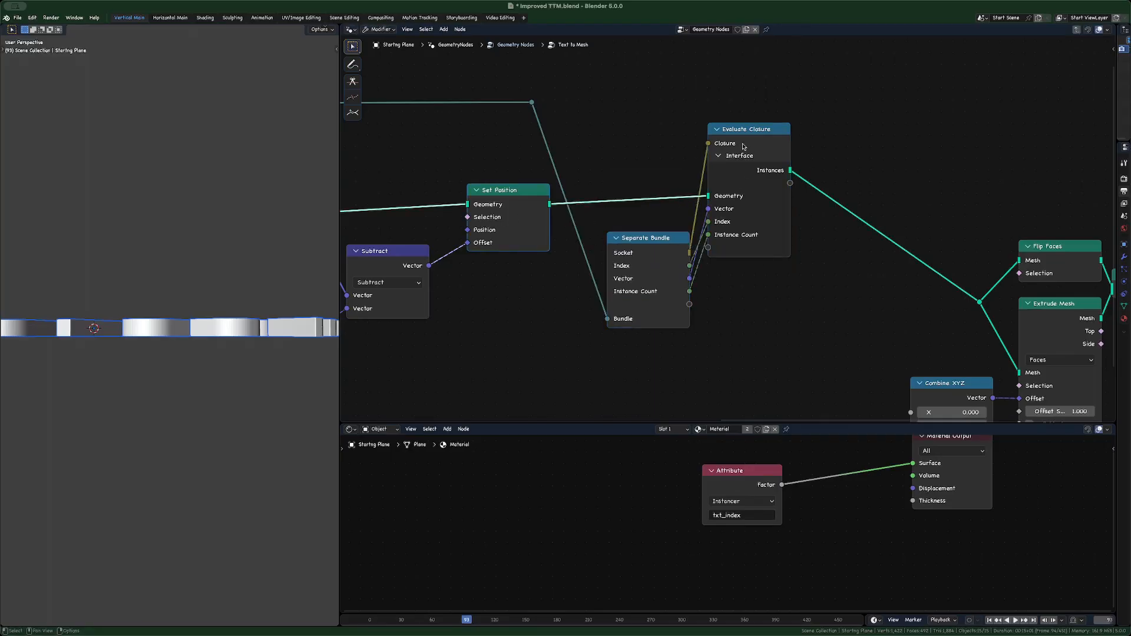
scroll(635, 225, up, 1)
- Collapse the Separate Bundle node, nudge it slightly upward beside Evaluate Closure, and save the file
click(631, 282)
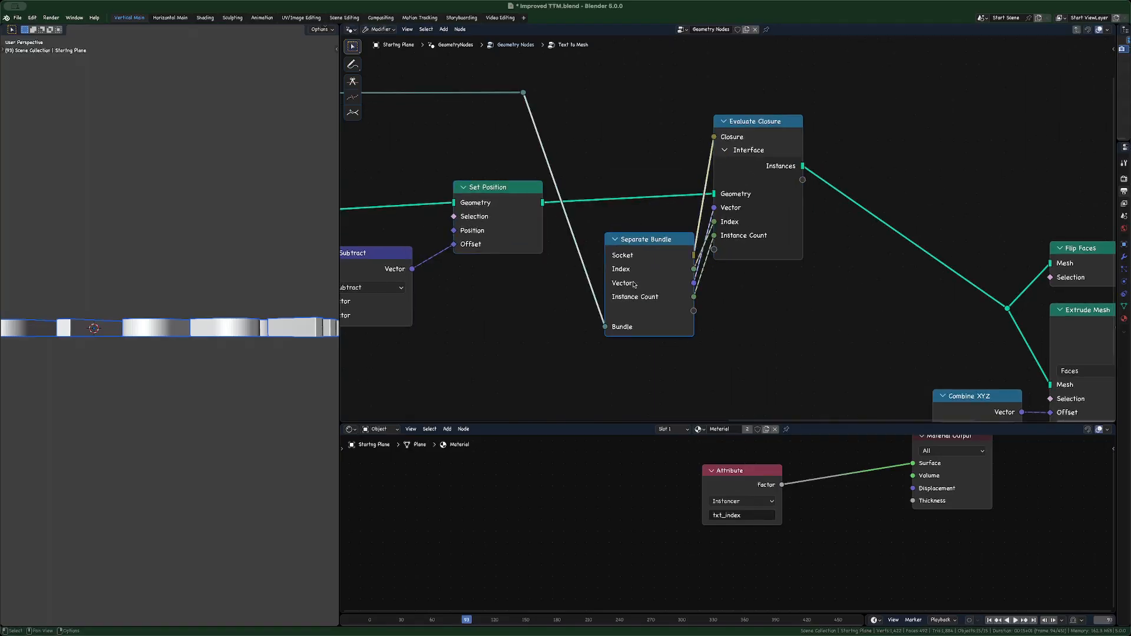
key(h)
key(ctrl+shift+Tab)
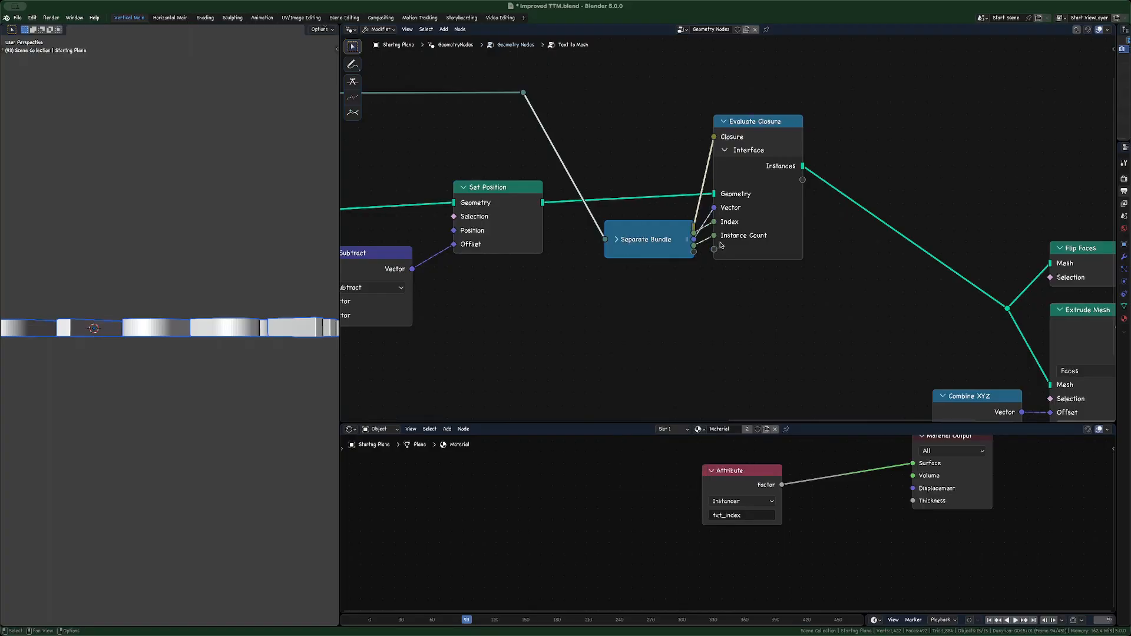
click(650, 274)
key(ctrl+s)
drag(656, 237, 656, 222)
click(651, 258)
- Compare the Evaluate Closure interface inside Text to Mesh with the Closure zone in the parent node tree
shift+middle_drag(681, 254, 636, 257)
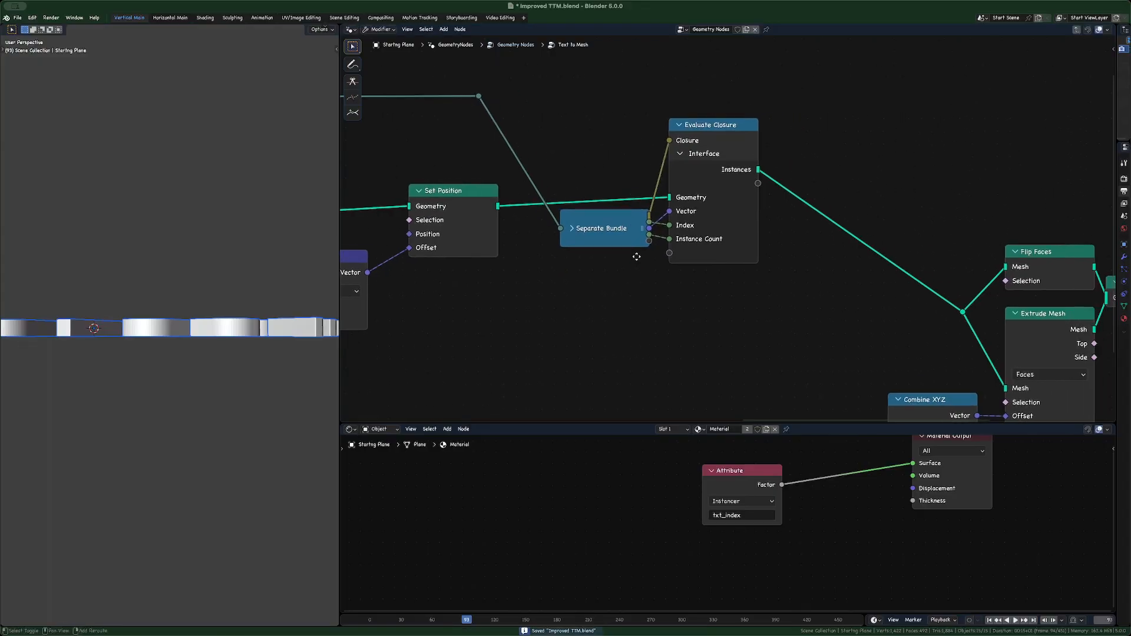
key(Tab)
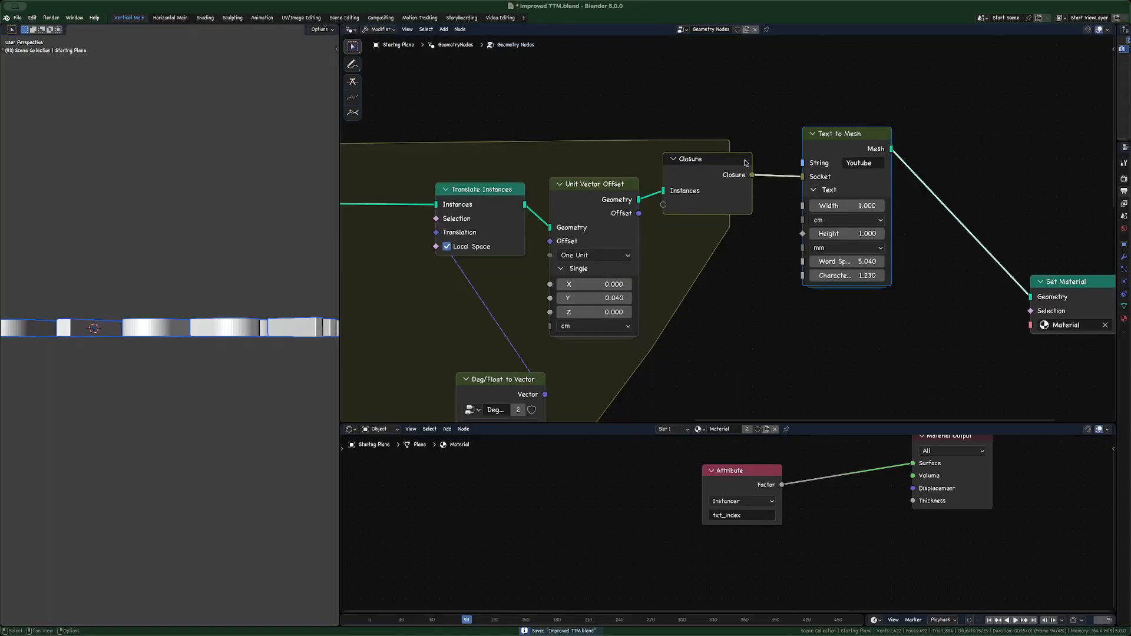
scroll(745, 163, down, 4)
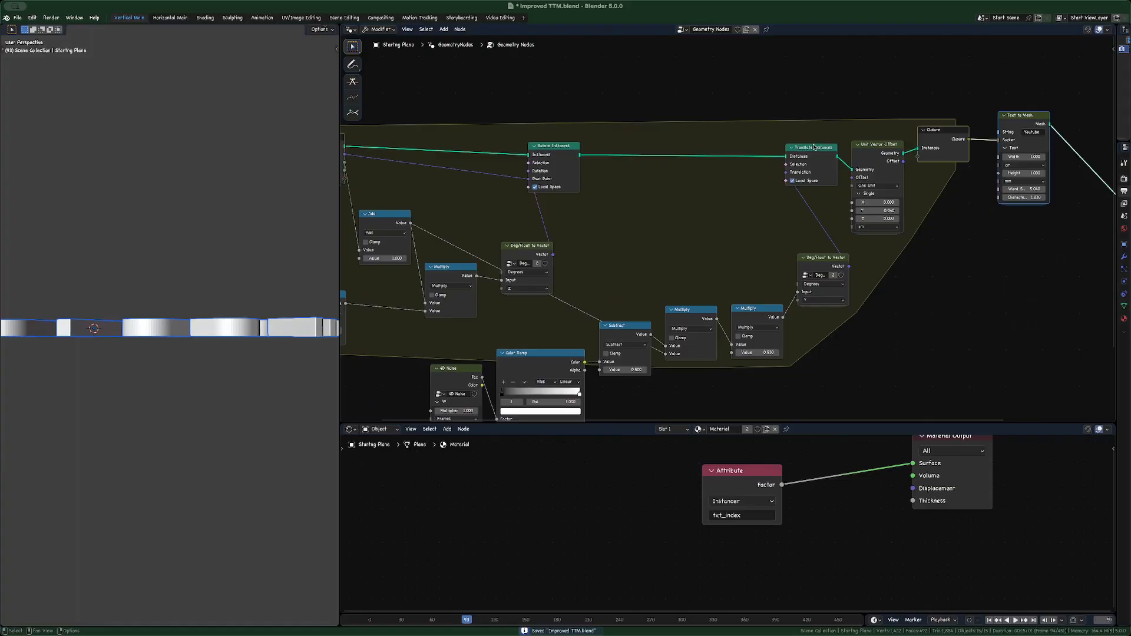
key(Tab)
scroll(644, 182, up, 3)
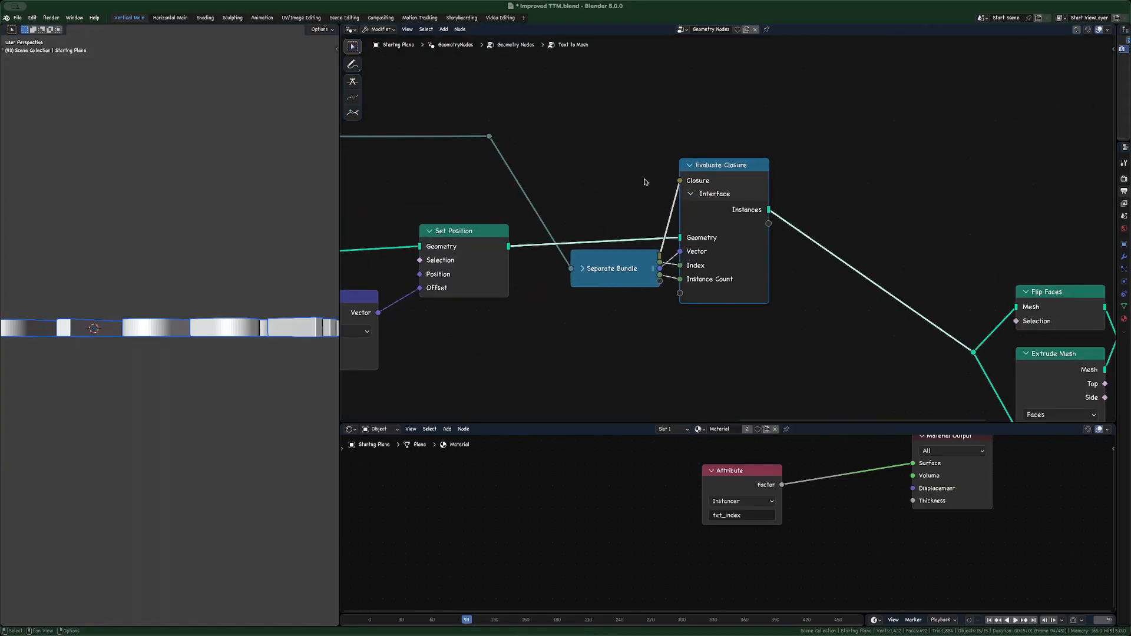
key(Tab)
scroll(768, 199, down, 7)
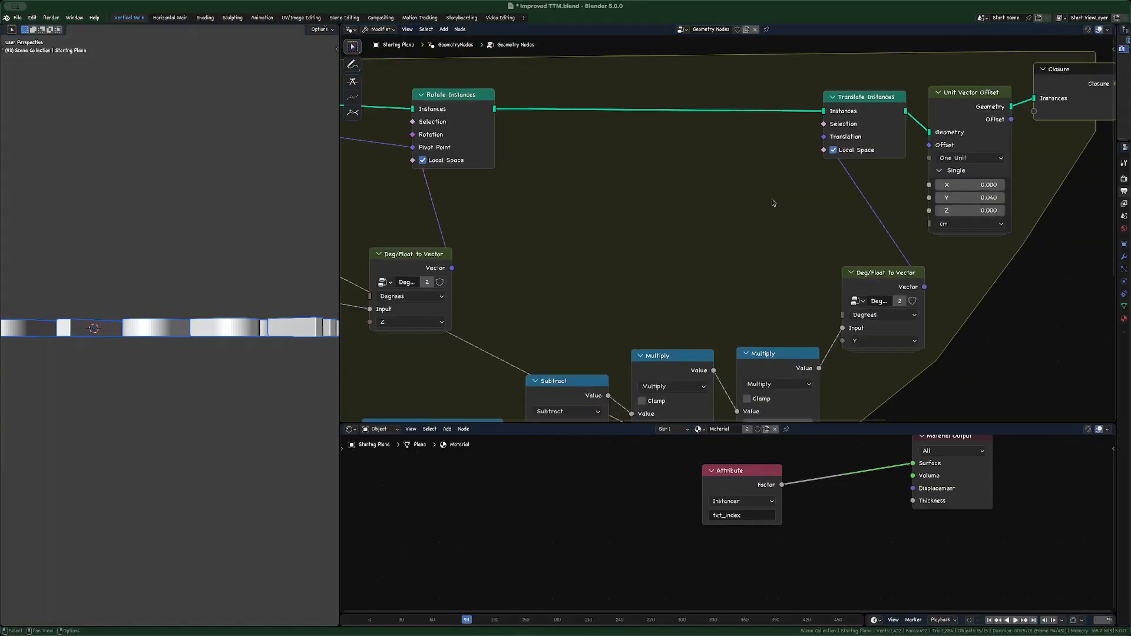
key(Tab)
scroll(704, 240, up, 7)
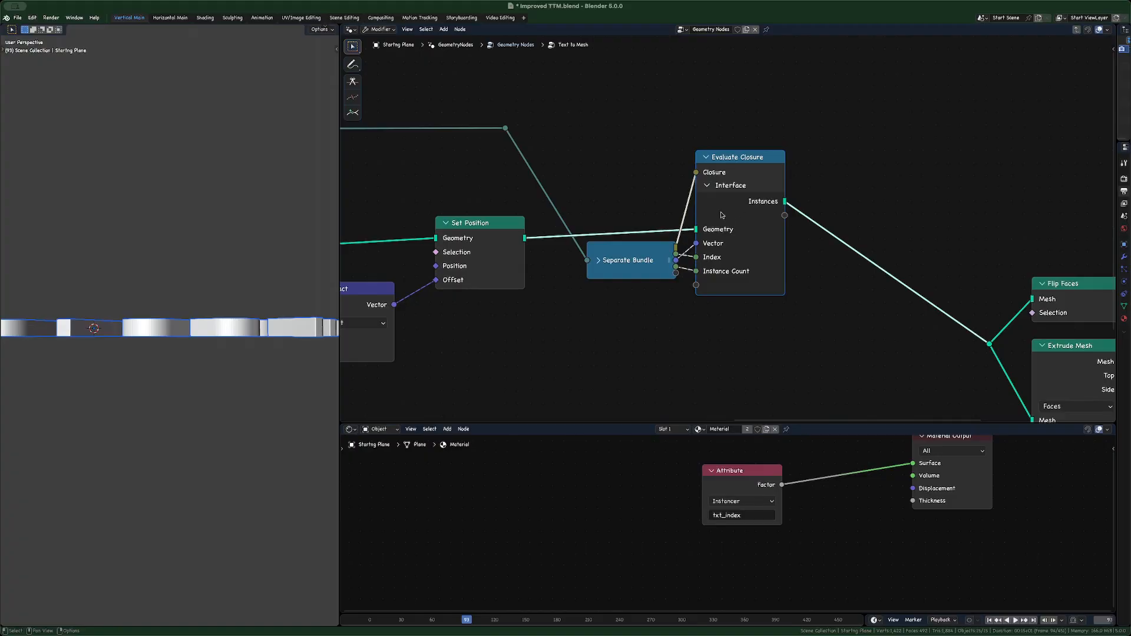
key(Tab)
scroll(457, 152, down, 2)
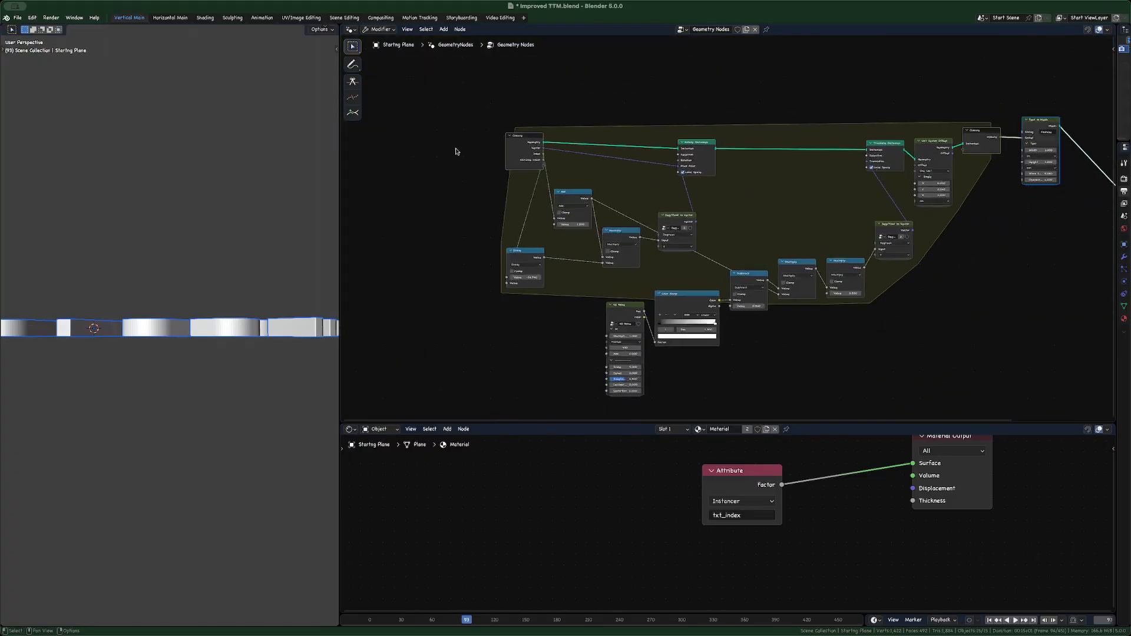
- View the text from the top and mute Rotate Instances, Translate Instances and Unit Vector Offset inside the Closure zone
scroll(744, 154, up, 4)
middle_drag(744, 154, 584, 155)
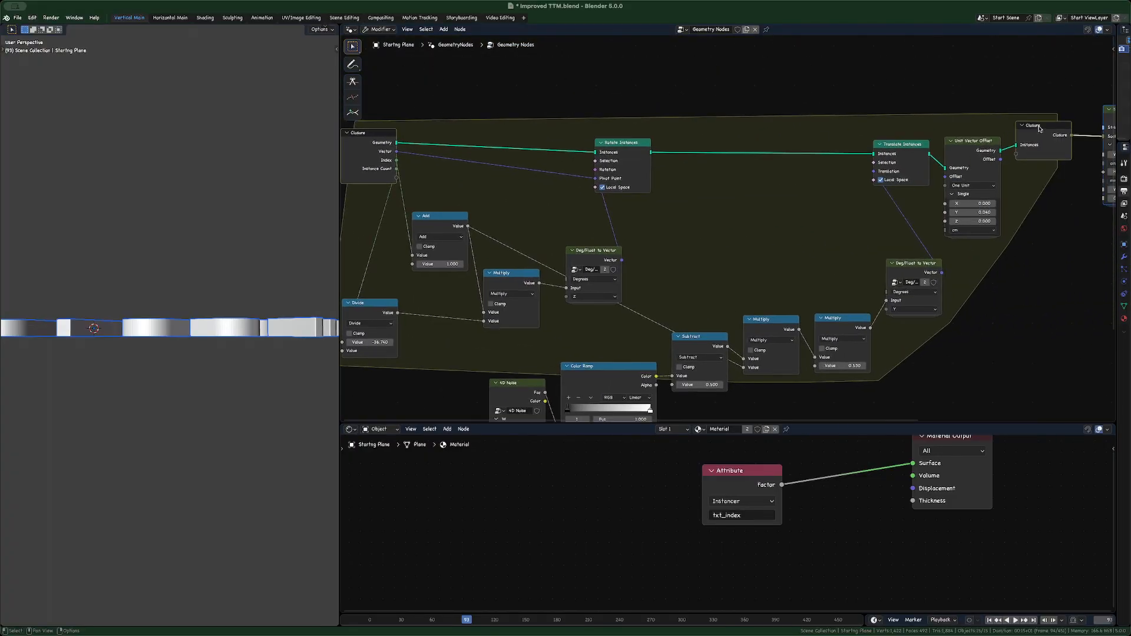
scroll(643, 174, down, 1)
click(613, 172)
key(KP_7)
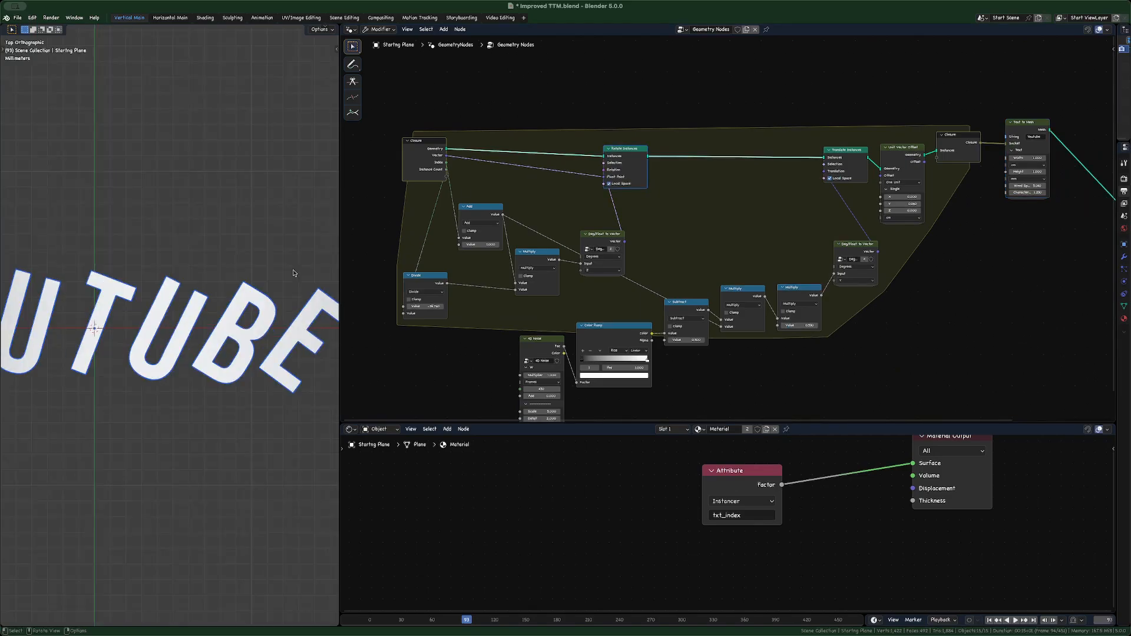
shift+middle_drag(41, 251, 156, 253)
key(m)
click(865, 155)
key(m)
key(m)
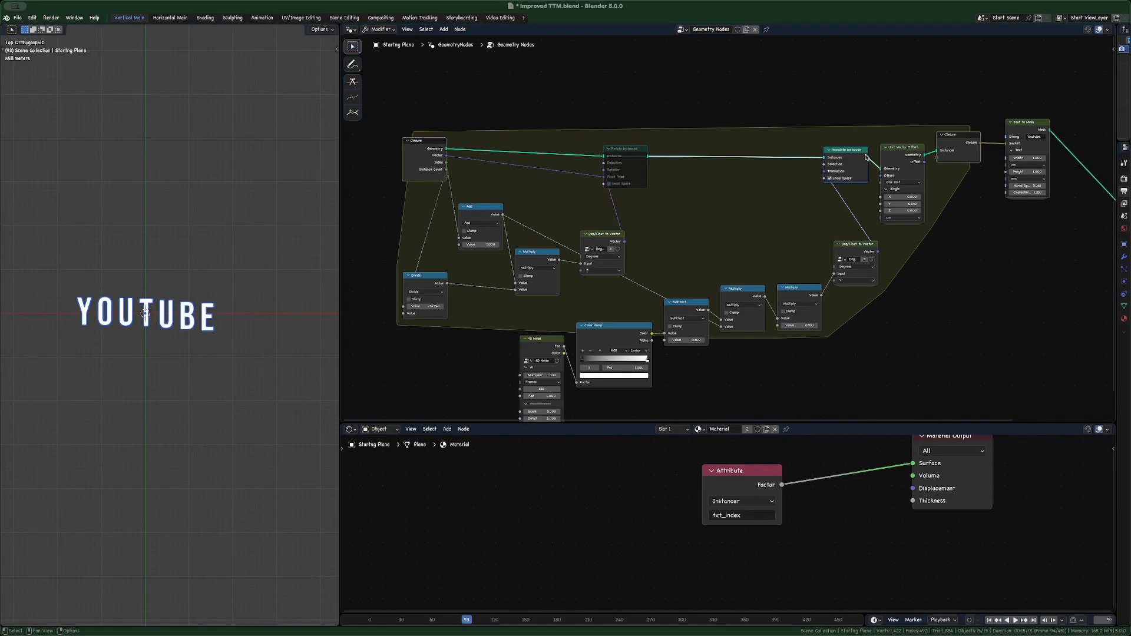
key(m)
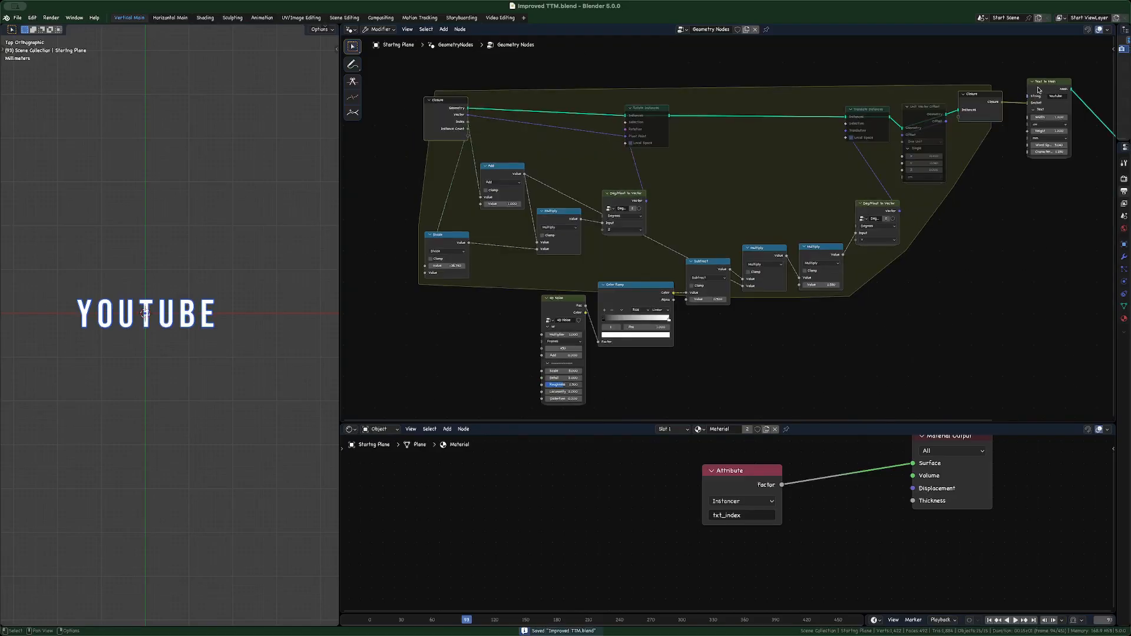
- Cut the link from the Closure's Vector output to the Pivot Point of Rotate Instances
scroll(476, 116, up, 5)
click(455, 107)
scroll(459, 109, down, 3)
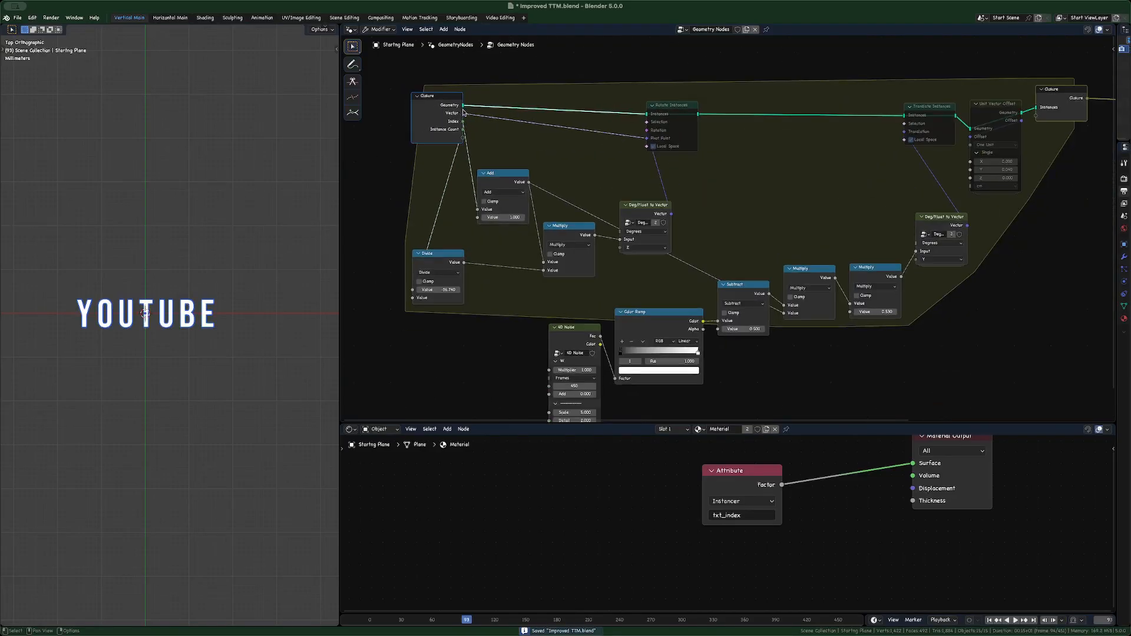
scroll(734, 134, up, 2)
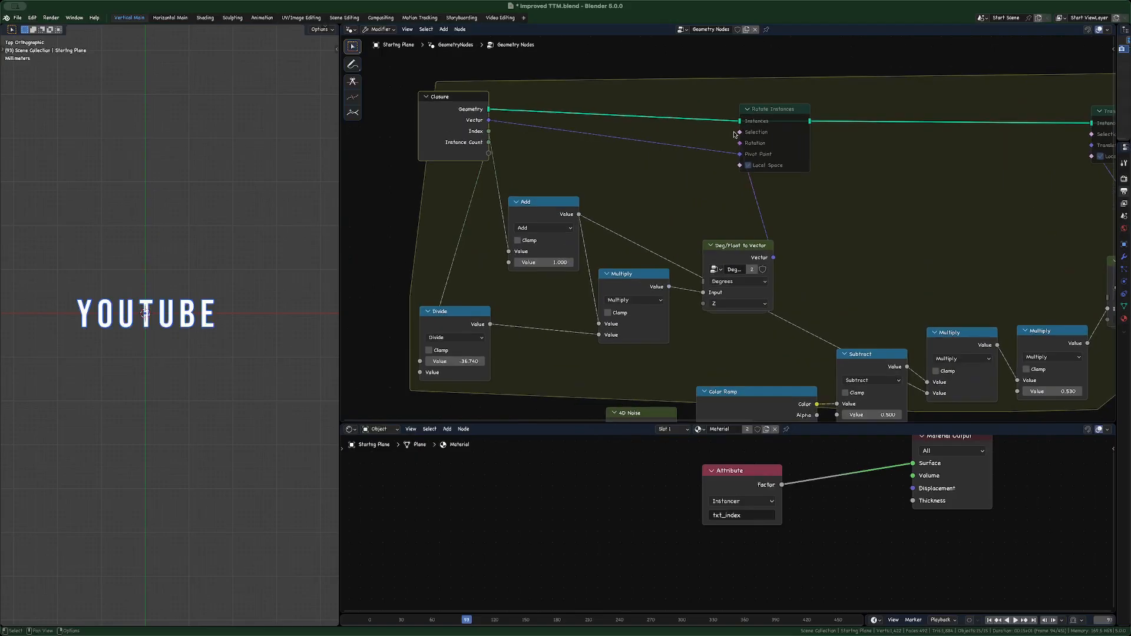
click(759, 122)
ctrl+alt+right_drag(701, 138, 690, 181)
click(690, 181)
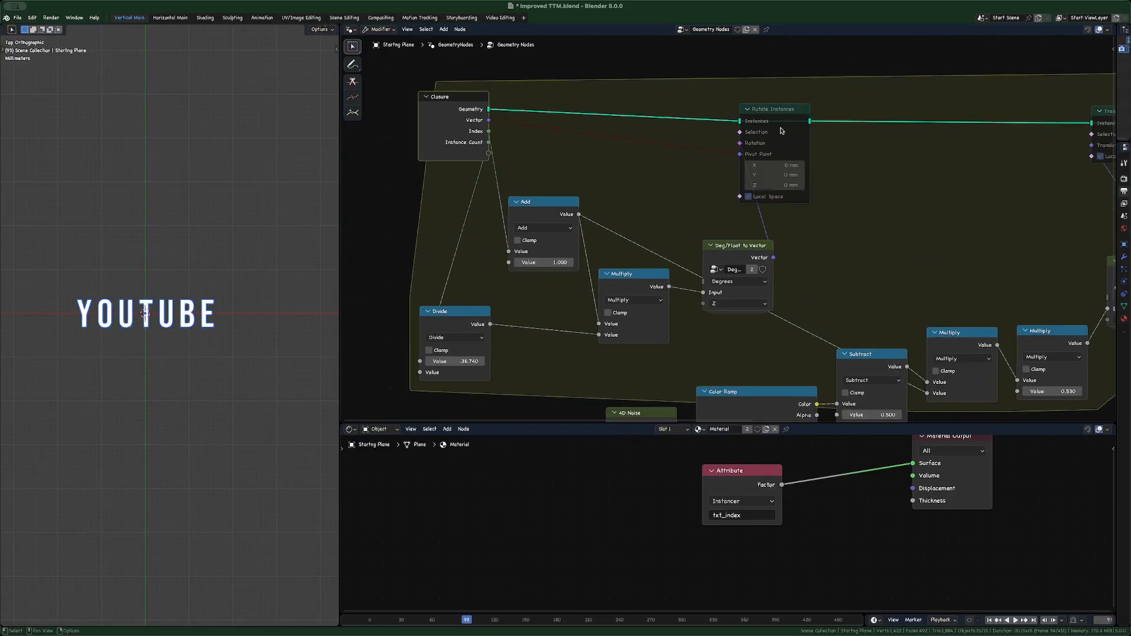
- Unmute Rotate Instances and tilt the viewport to see the text in perspective
click(780, 129)
key(m)
middle_drag(126, 359, 139, 306)
scroll(133, 348, up, 5)
- Disconnect Multiply from the first Deg/Float to Vector node and try out rotation values on its Input
ctrl+alt+right_drag(688, 192, 685, 222)
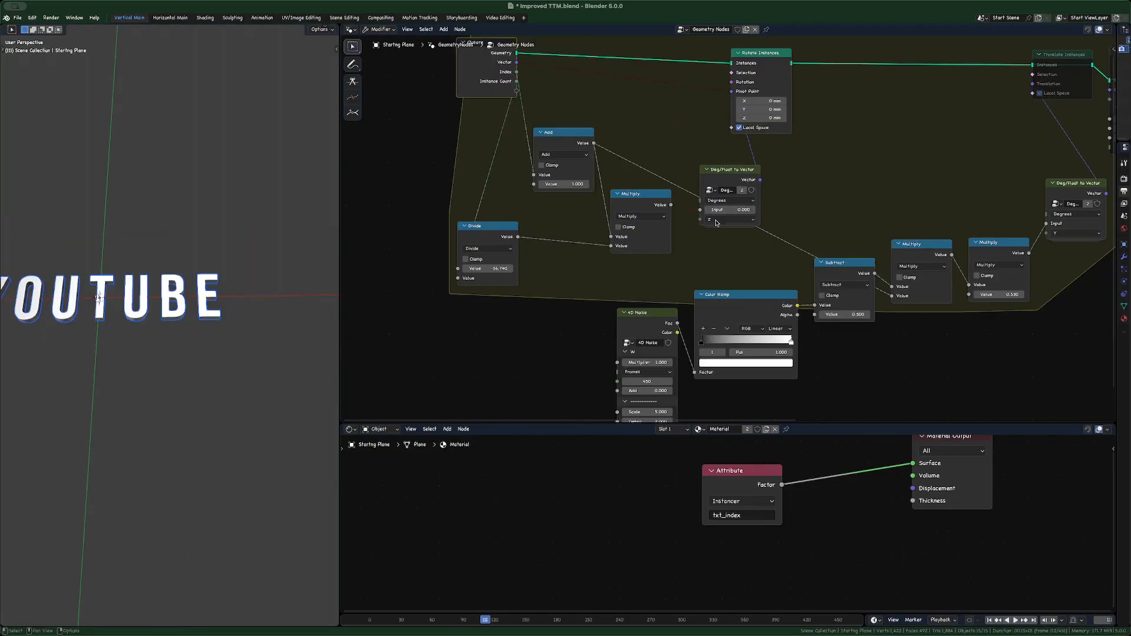
drag(729, 209, 777, 210)
key(Escape)
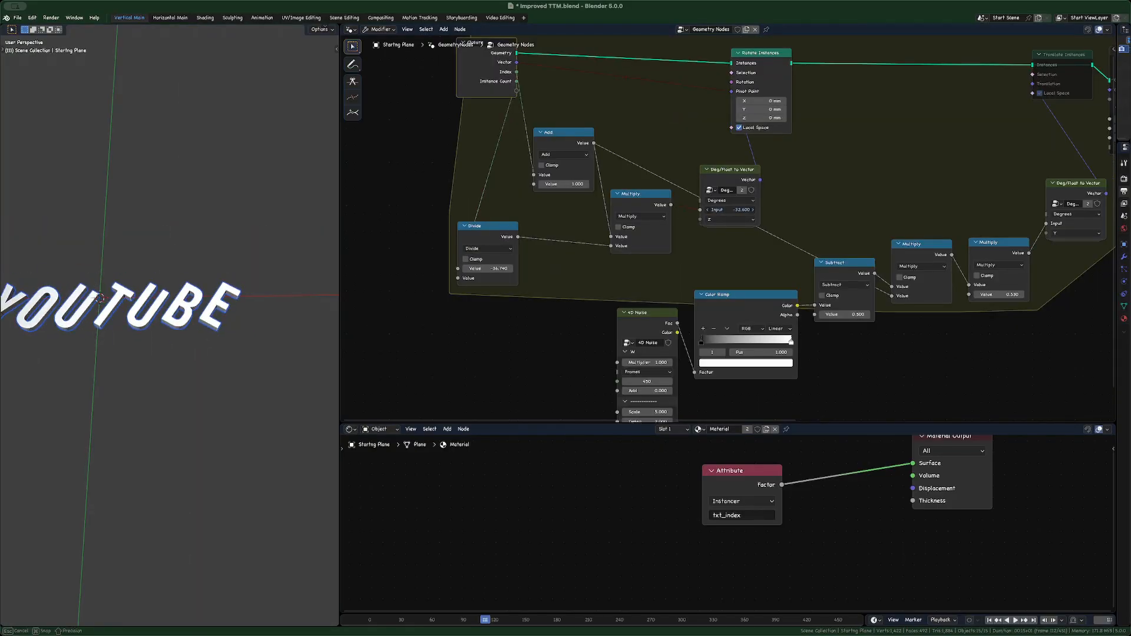
- Reconnect the Closure's Vector output to Pivot Point on Rotate Instances and test the rotation Input again
ctrl+alt+right_drag(632, 83, 632, 89)
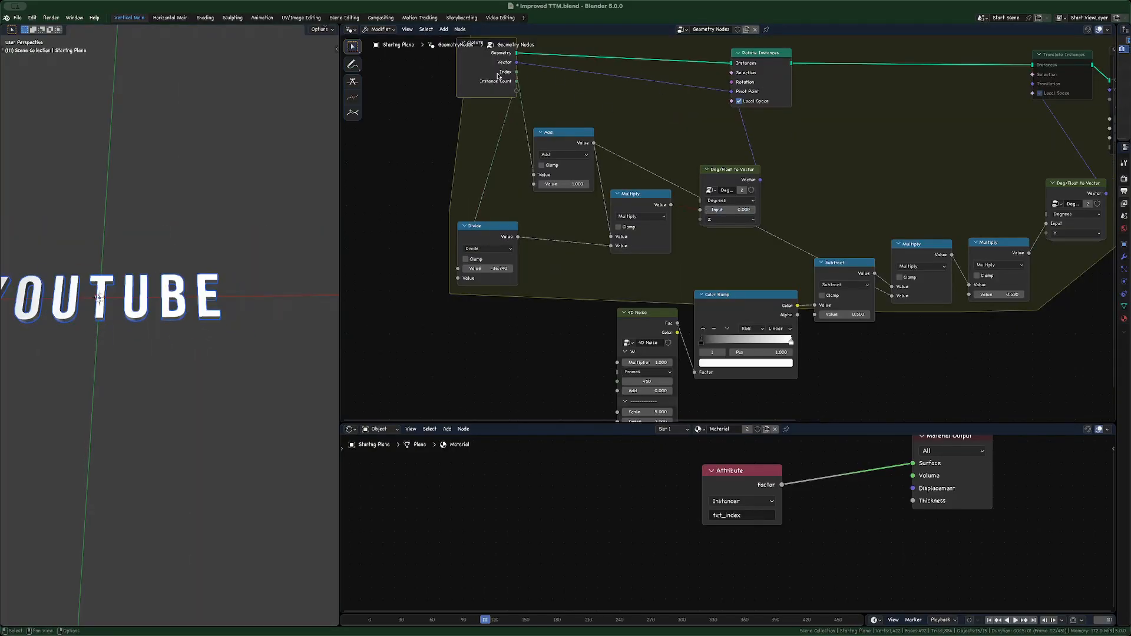
mouse_move(730, 210)
mouse_down()
mouse_move(772, 209)
mouse_move(737, 209)
mouse_up()
key(Escape)
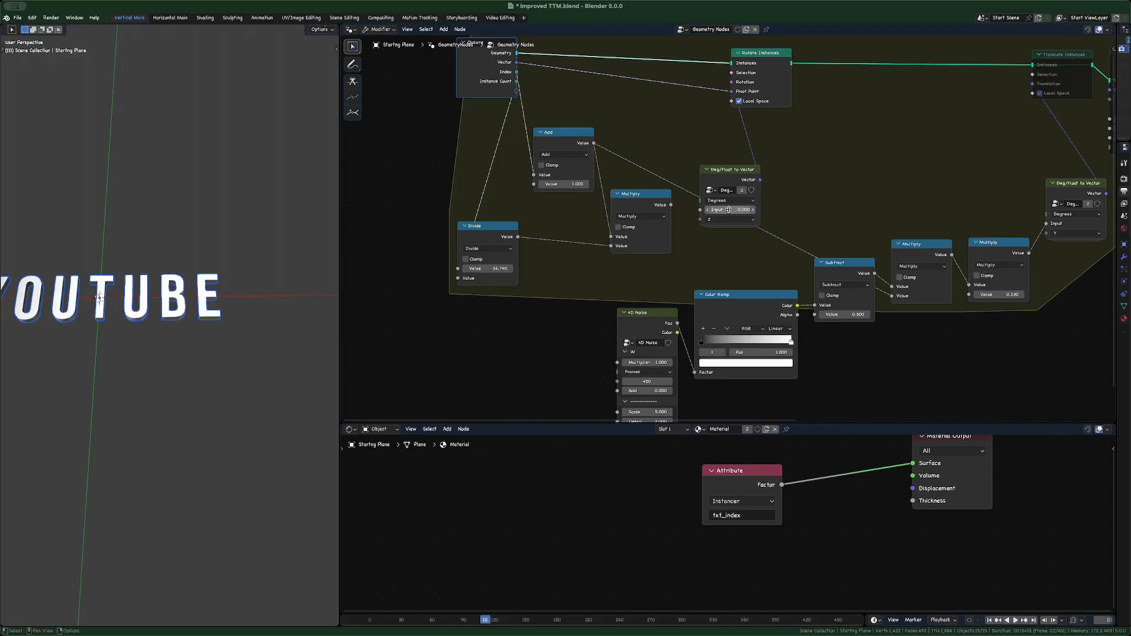
- Reconnect Multiply to the Deg/Float to Vector Input and try out other values on the Divide node
ctrl+alt+right_drag(682, 222, 682, 222)
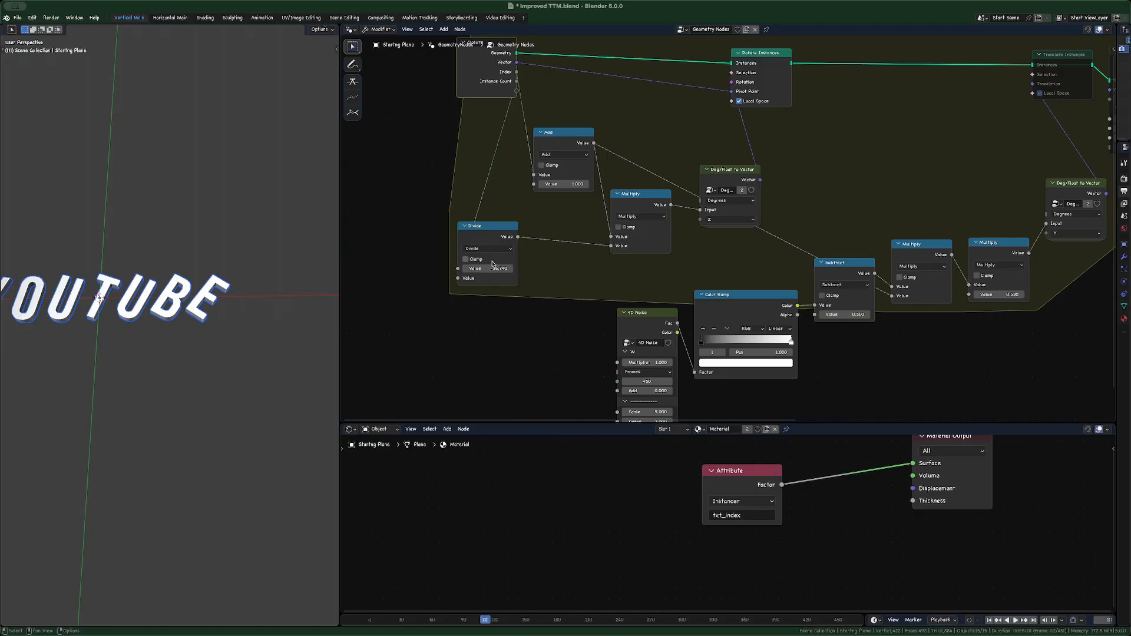
drag(478, 94, 404, 202)
key(Escape)
scroll(489, 274, up, 2)
drag(489, 273, 524, 274)
key(Escape)
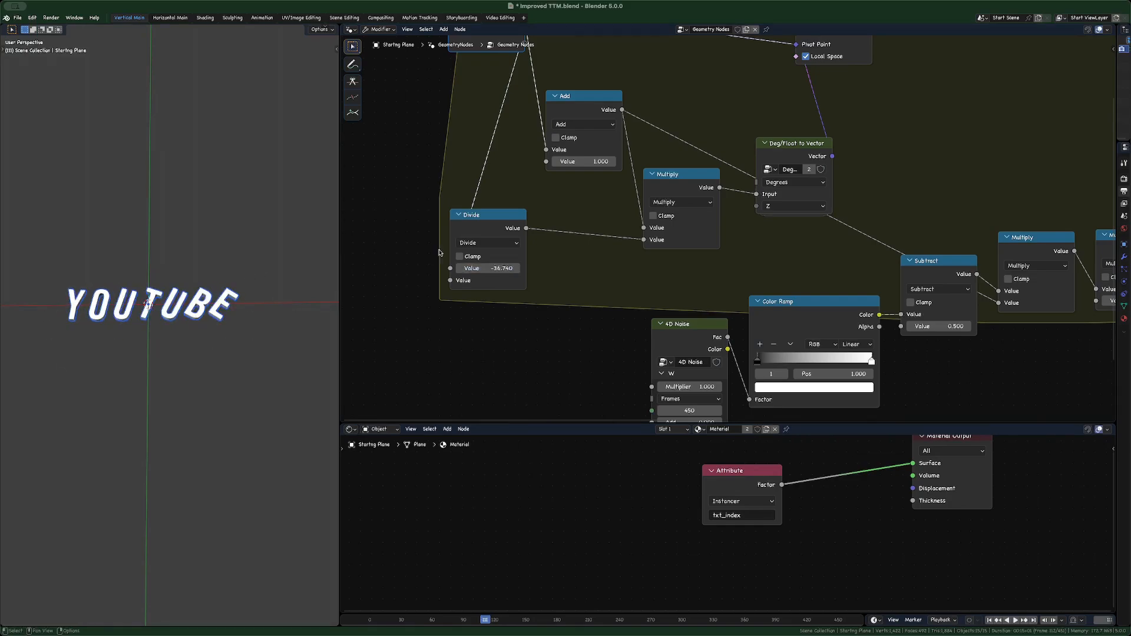
- Move the Closure input node farther left of the Add and Divide nodes to spread its links, and save the file
scroll(465, 199, down, 2)
middle_drag(466, 200, 495, 230)
scroll(510, 207, up, 1)
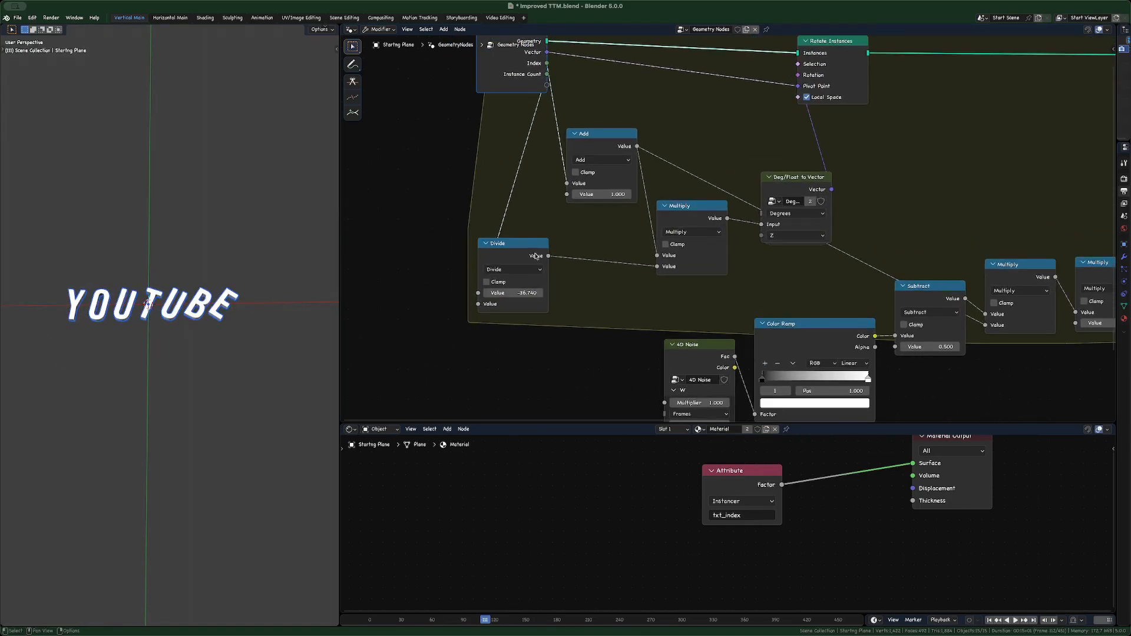
scroll(582, 136, down, 3)
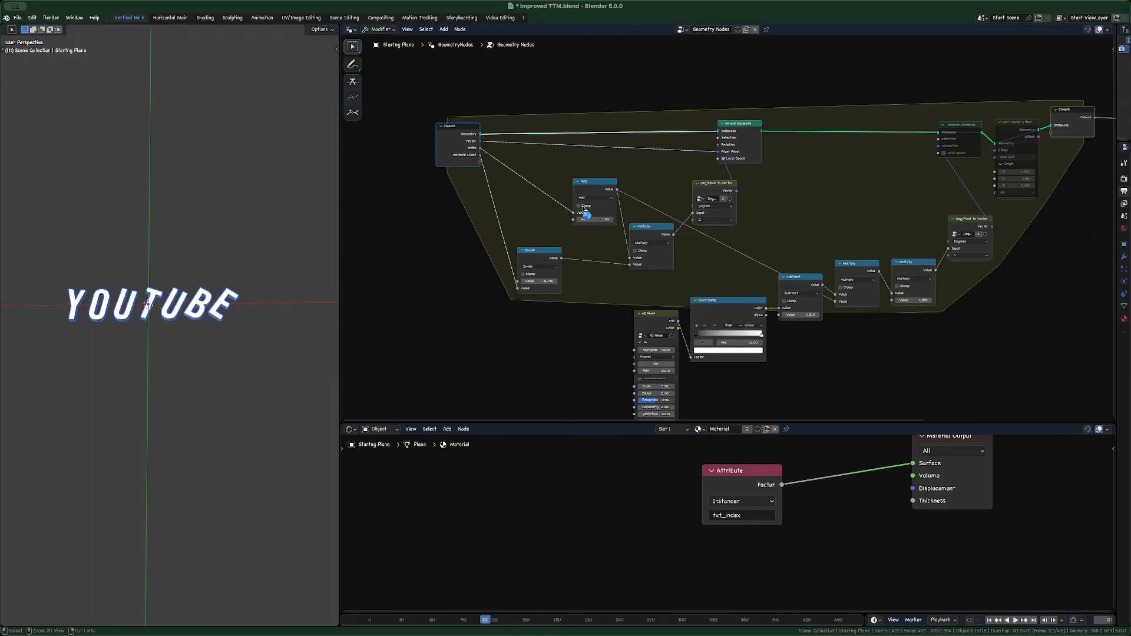
key(ctrl+s)
- Unmute Translate Instances and toggle its Local Space option off and back on
scroll(637, 177, up, 4)
click(719, 123)
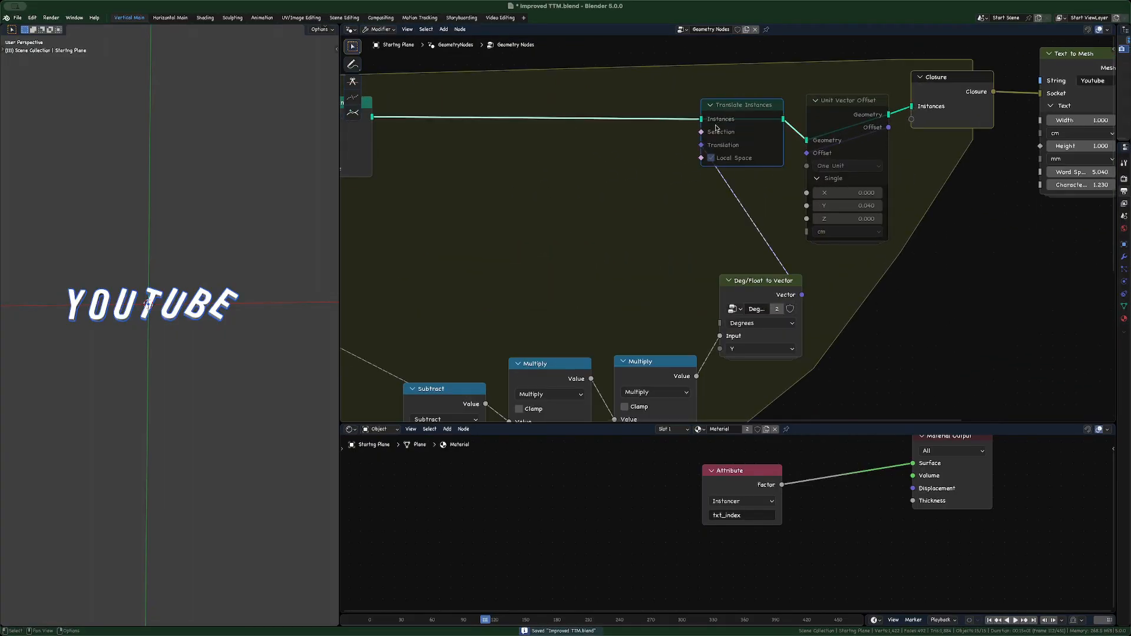
key(m)
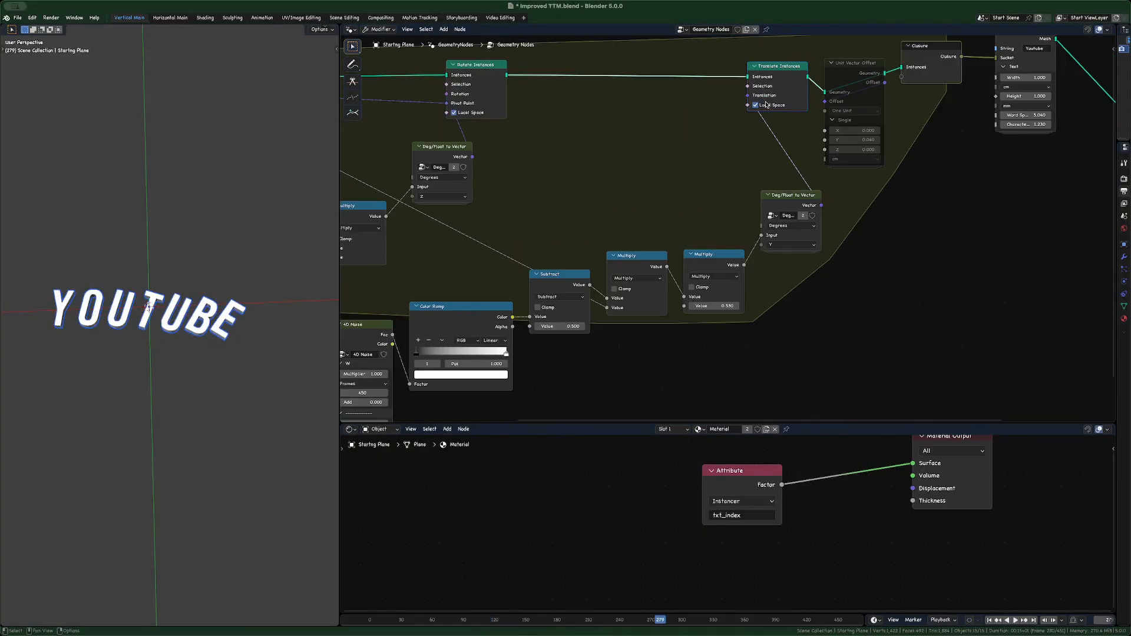
click(765, 107)
click(765, 109)
- Play the animation while trying other factors on the last Multiply node, and save the file
click(703, 131)
key(space)
scroll(676, 156, down, 3)
scroll(710, 242, up, 3)
drag(693, 284, 766, 284)
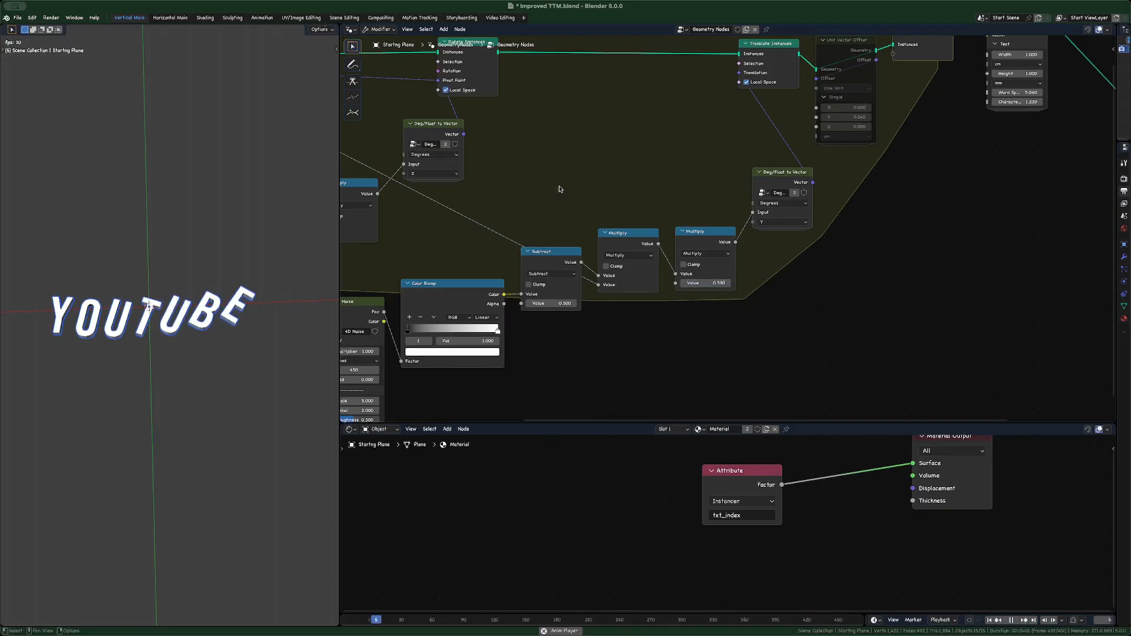
key(ctrl+s)
- Try 0 as the value of the Subtract node that follows the Color Ramp
middle_drag(374, 307, 488, 240)
scroll(486, 240, up, 2)
middle_drag(586, 222, 447, 265)
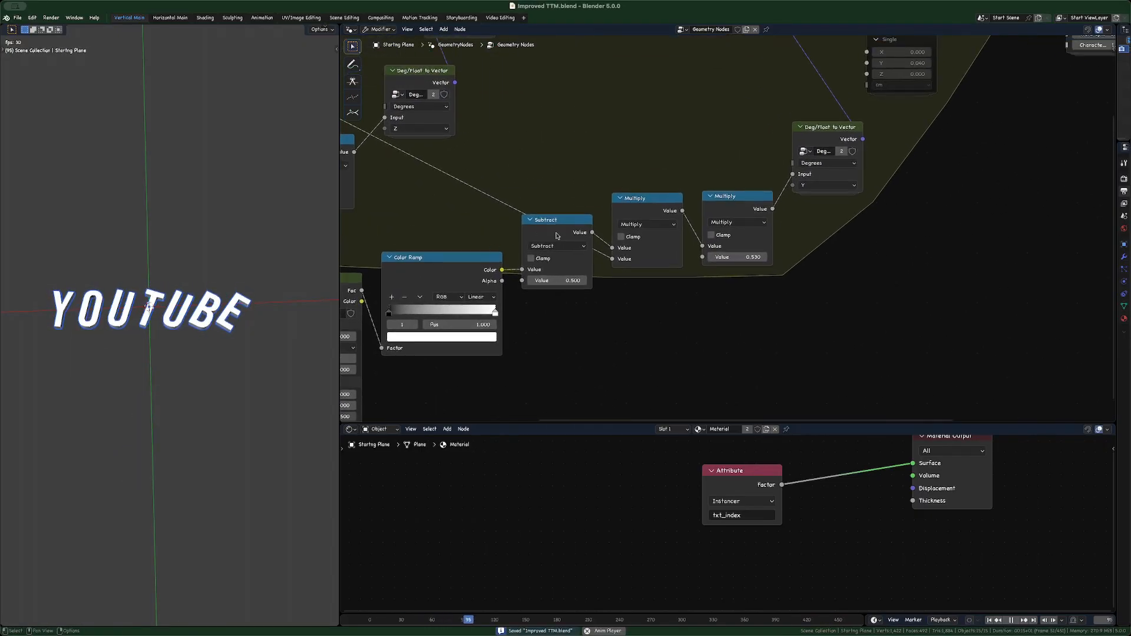
drag(557, 235, 556, 250)
scroll(560, 298, up, 2)
double_click(560, 296)
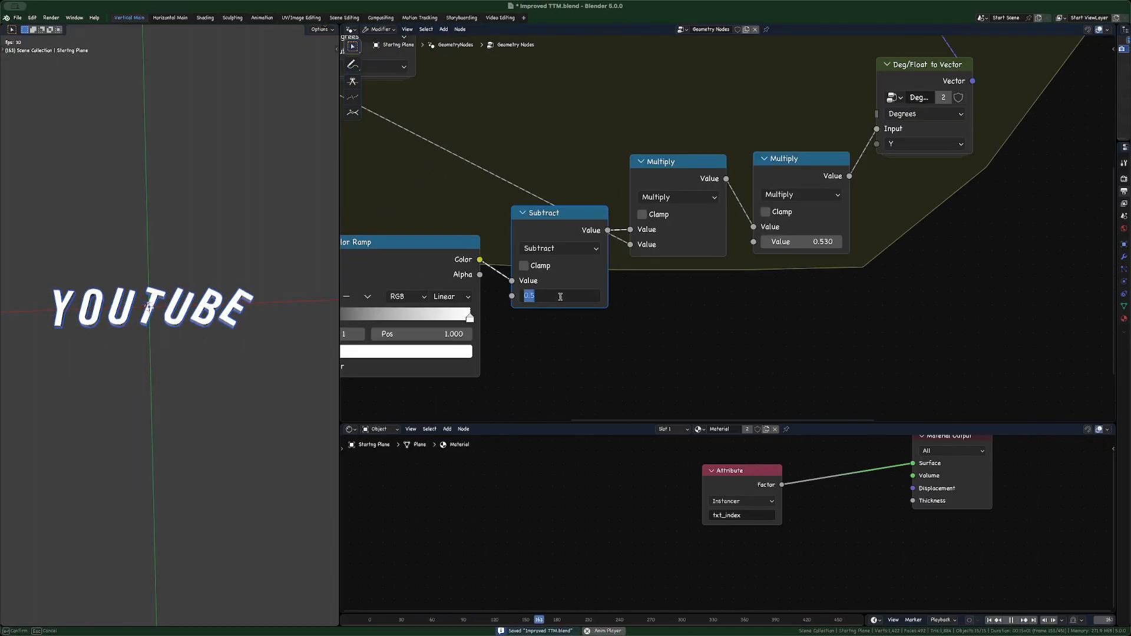
text(0)
key(Return)
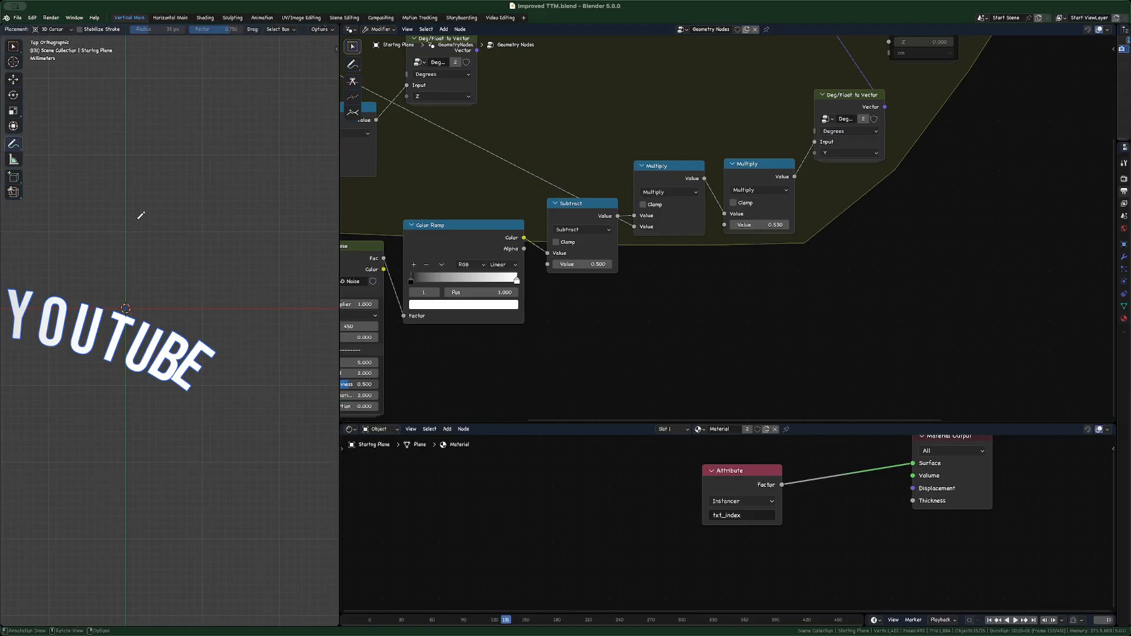
- Annotate the top view with two axes, a circled origin, a diagonal arrow and short marks beside them
drag(138, 219, 135, 291)
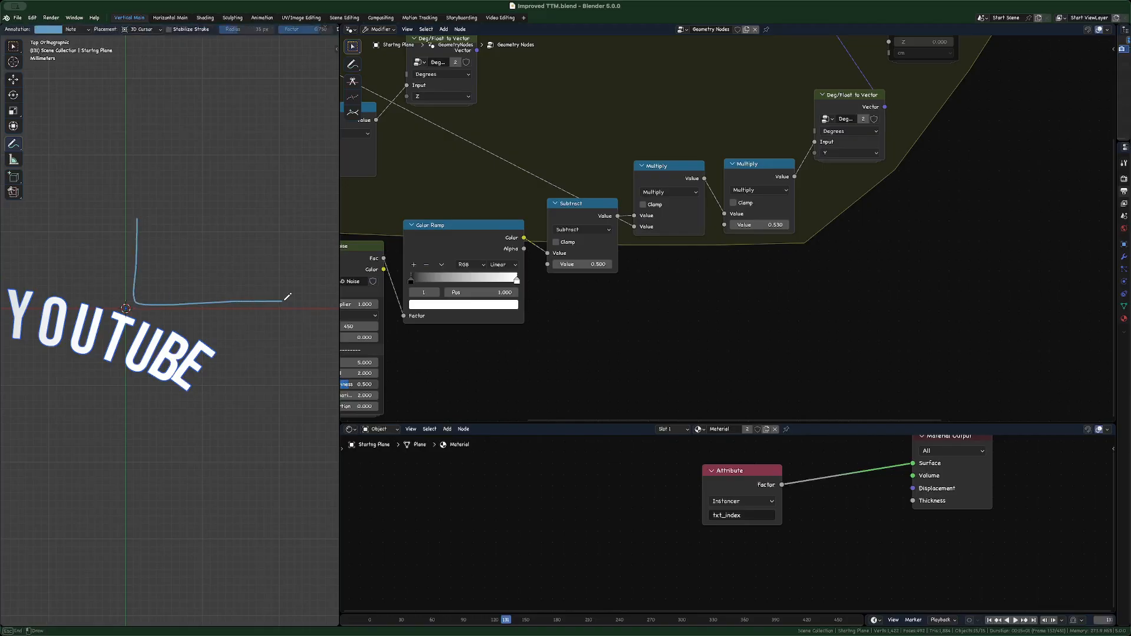
drag(285, 300, 283, 301)
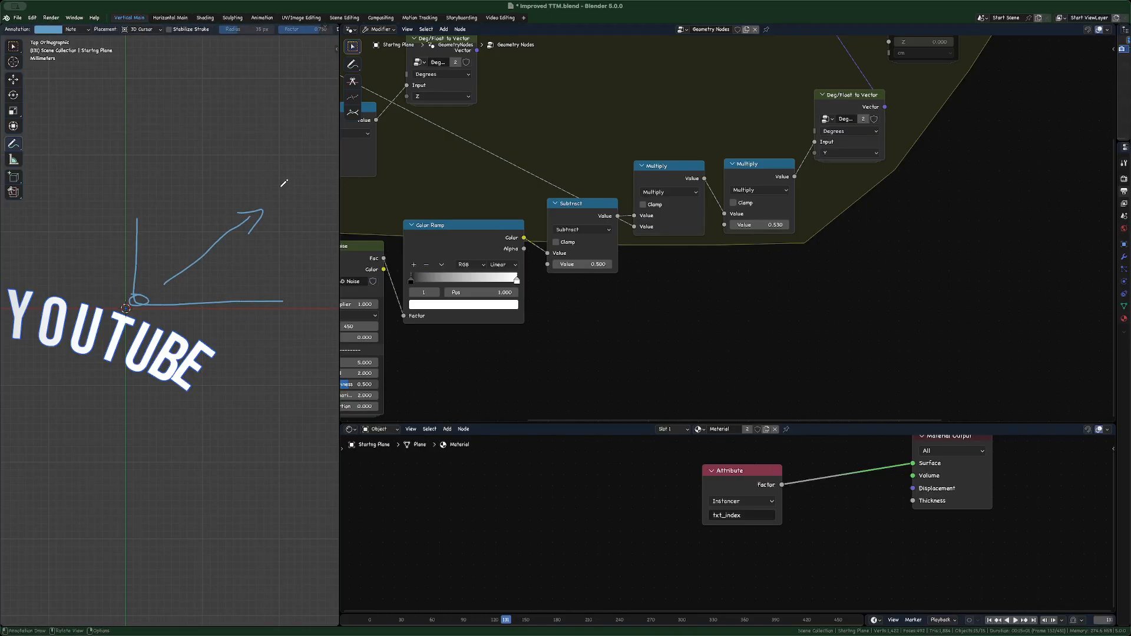
drag(124, 151, 126, 172)
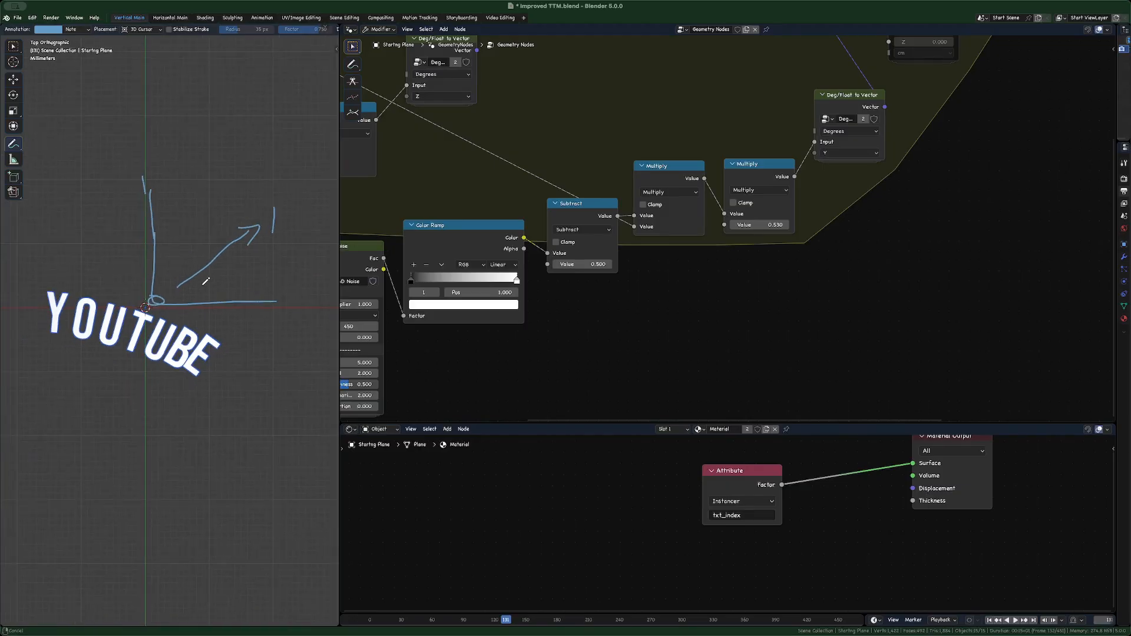
shift+middle_drag(172, 274, 183, 264)
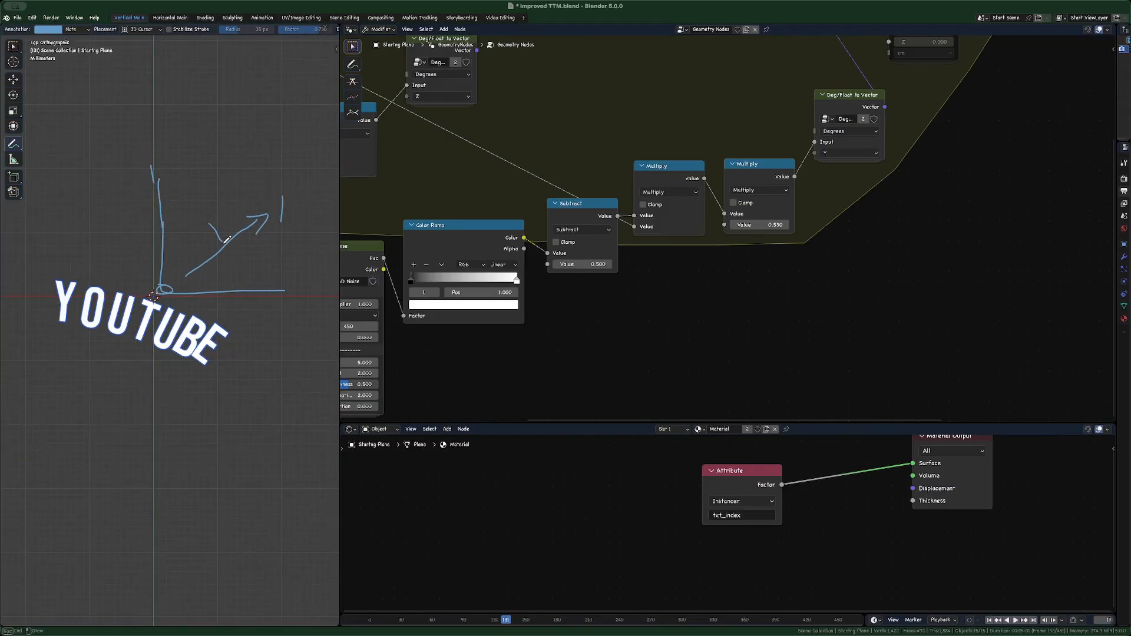
mouse_move(80, 351)
mouse_down()
mouse_move(94, 374)
mouse_move(171, 277)
mouse_up()
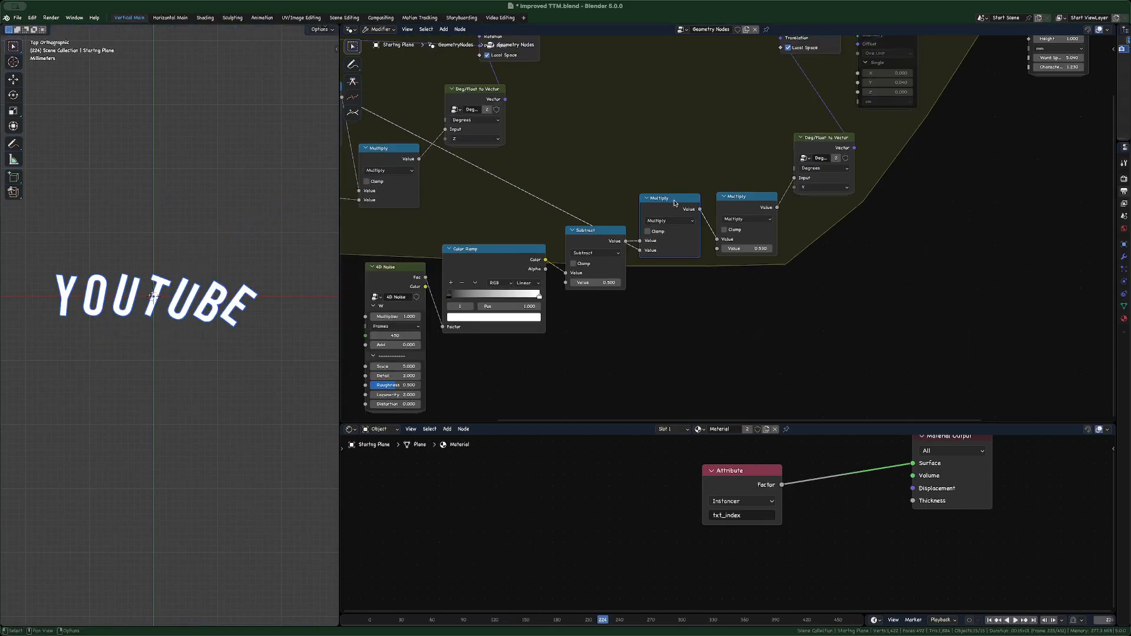
- Temporarily mute the Multiply node after Subtract while trying about 5.05 as the next Multiply node's value
key(m)
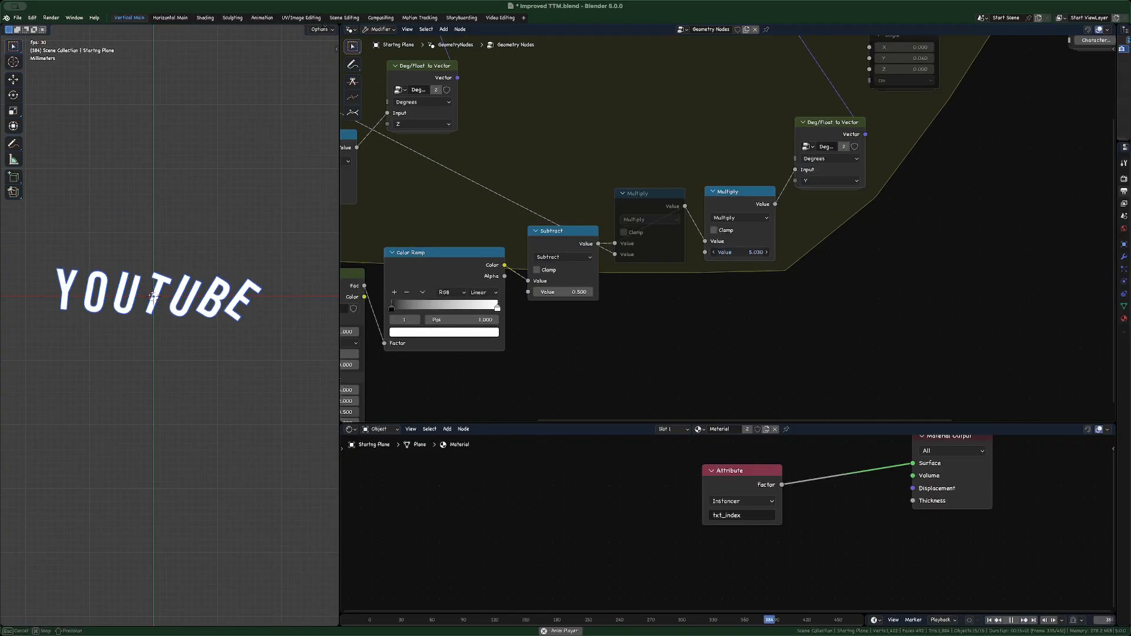
drag(740, 252, 710, 252)
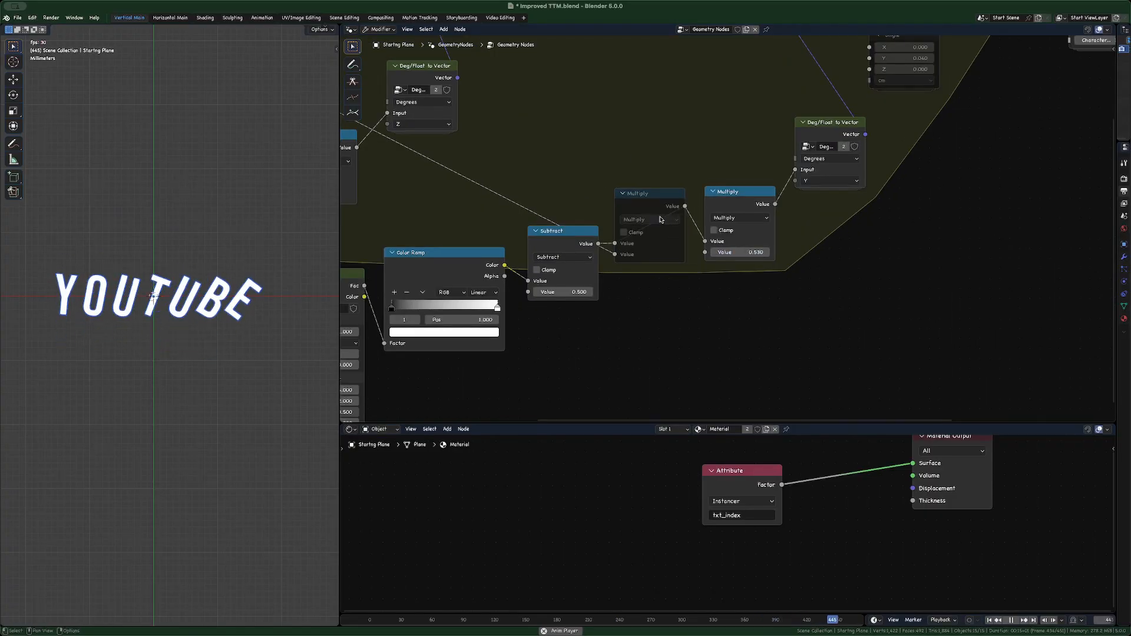
key(m)
- Collapse Translate Instances and unmute Unit Vector Offset, saving the file and resuming playback
shift+middle_drag(601, 188, 643, 197)
scroll(606, 192, down, 1)
scroll(696, 210, down, 2)
scroll(678, 222, up, 6)
scroll(643, 198, down, 1)
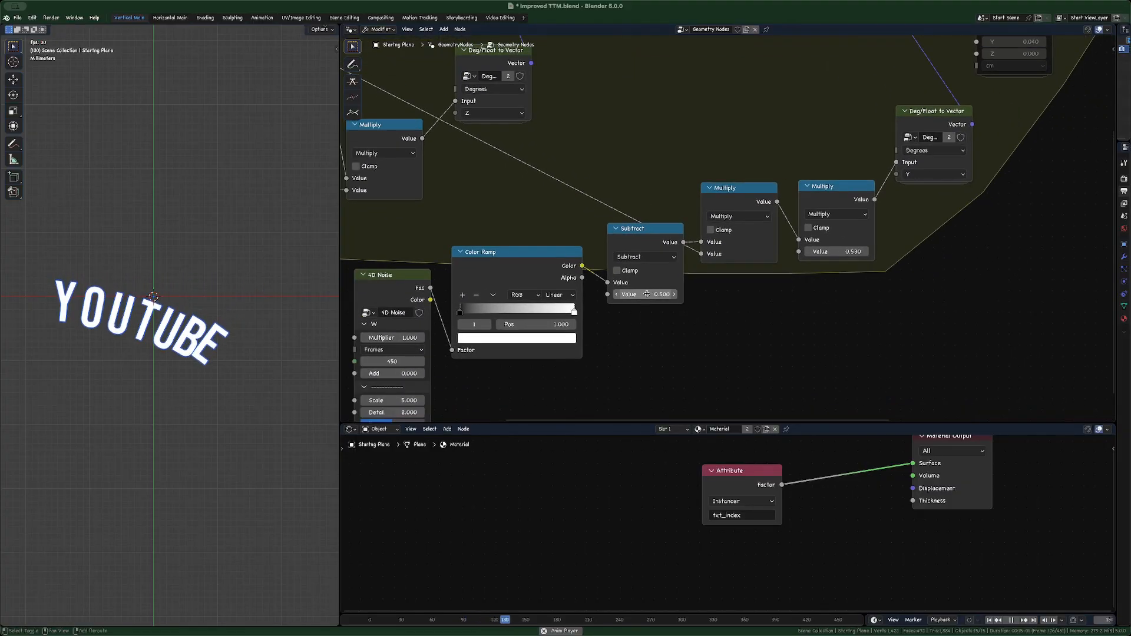
scroll(624, 203, down, 1)
scroll(624, 203, down, 2)
middle_drag(624, 202, 444, 292)
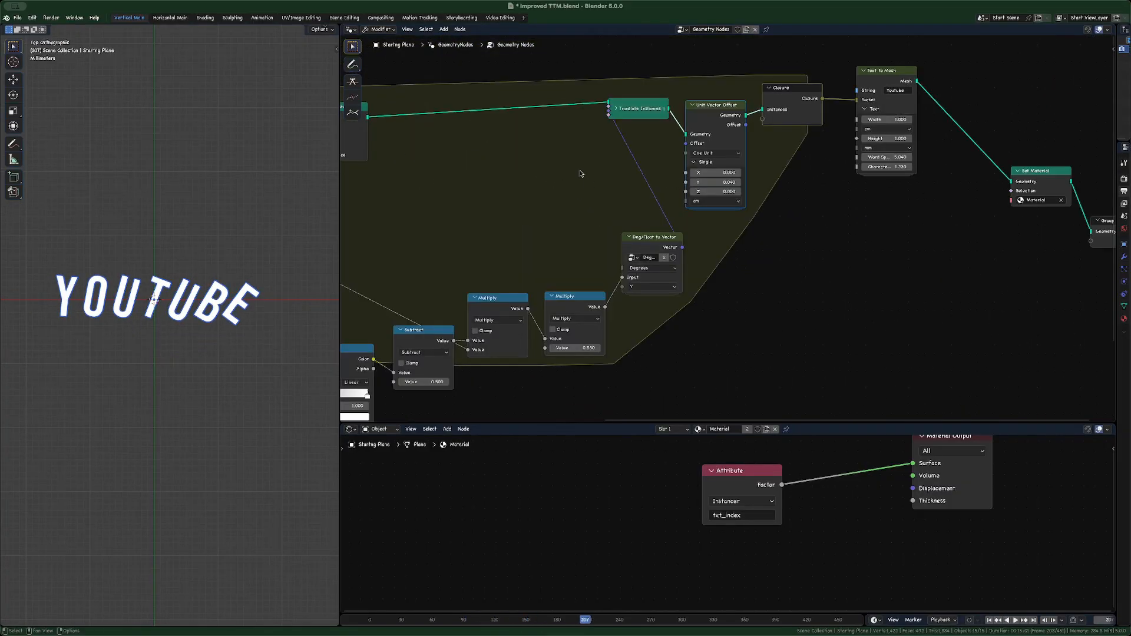
key(ctrl+s)
key(space)
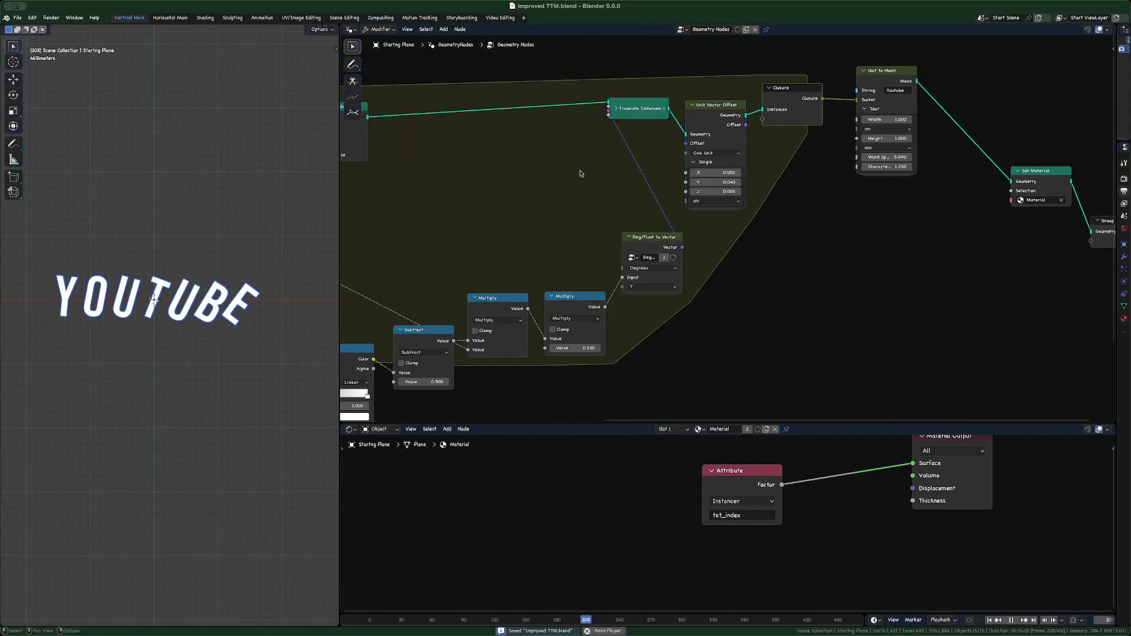
- Try 0 as the value of the Add node fed by the Closure's Index output
scroll(585, 174, down, 4)
middle_drag(585, 174, 795, 135)
scroll(501, 181, up, 3)
click(460, 141)
middle_drag(460, 141, 643, 152)
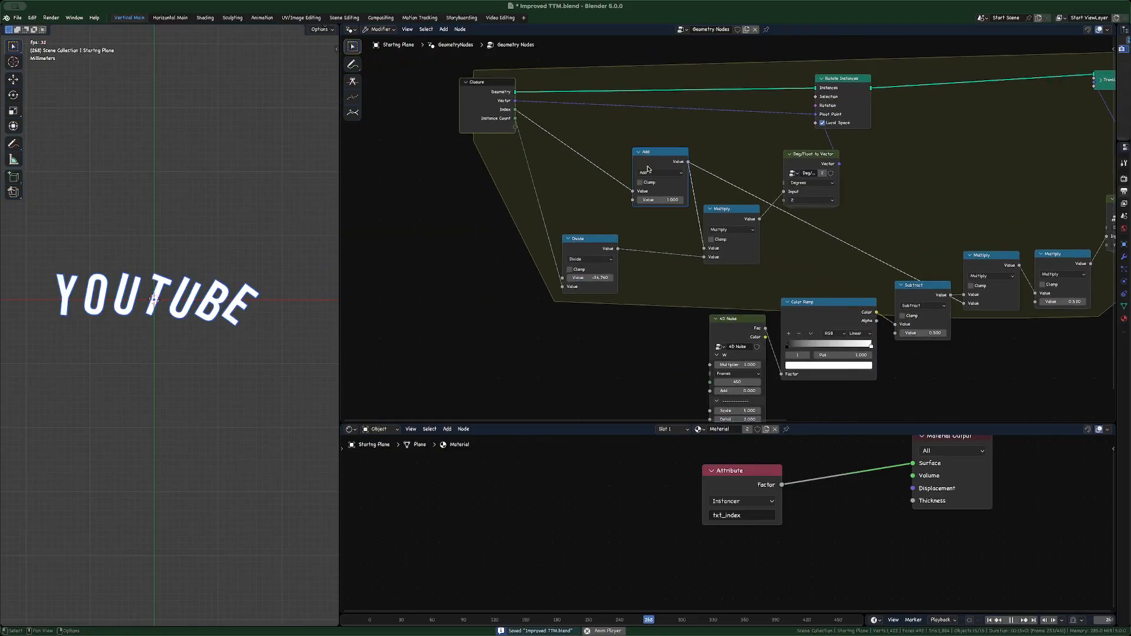
scroll(508, 119, up, 2)
click(748, 259)
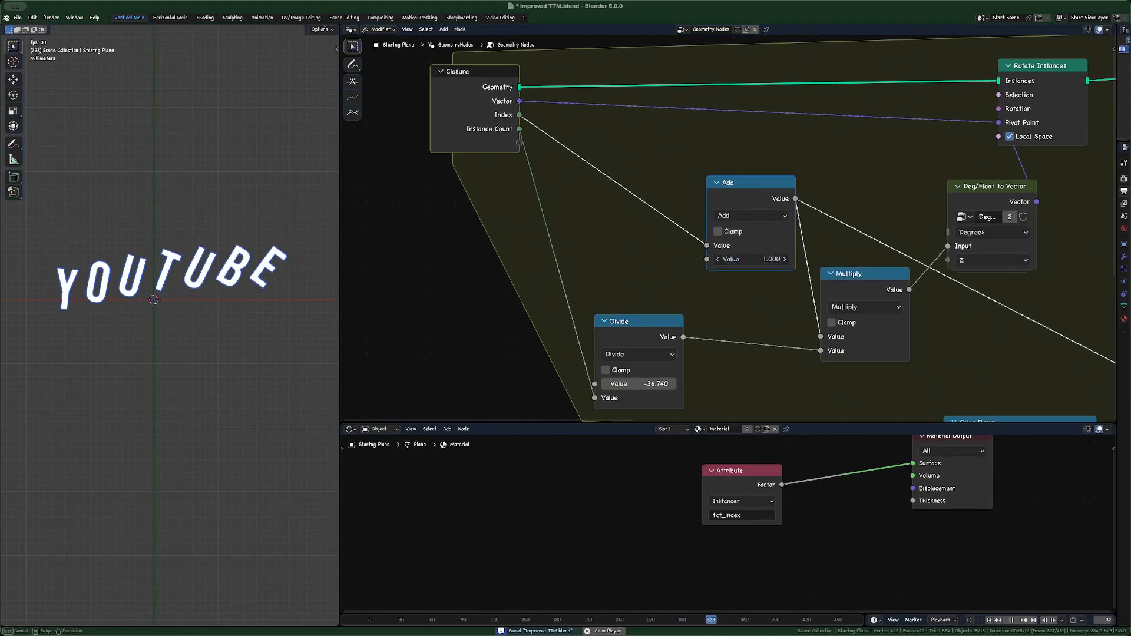
text(0)
key(Return)
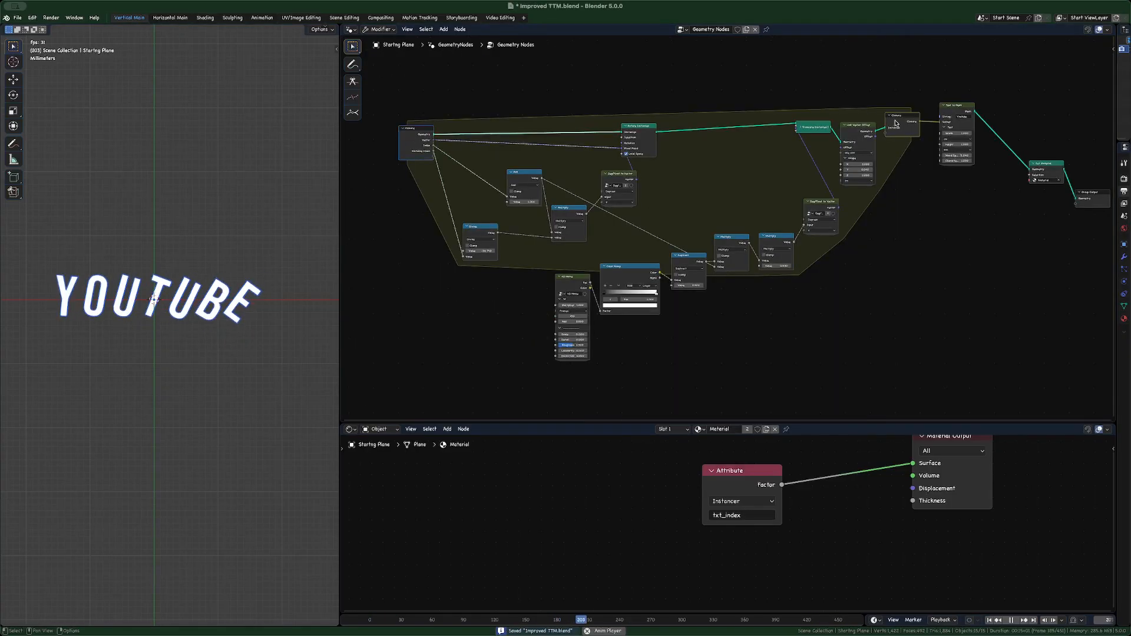
- Open the Text to Mesh node group at its Evaluate Closure and Separate Bundle nodes
key(Tab)
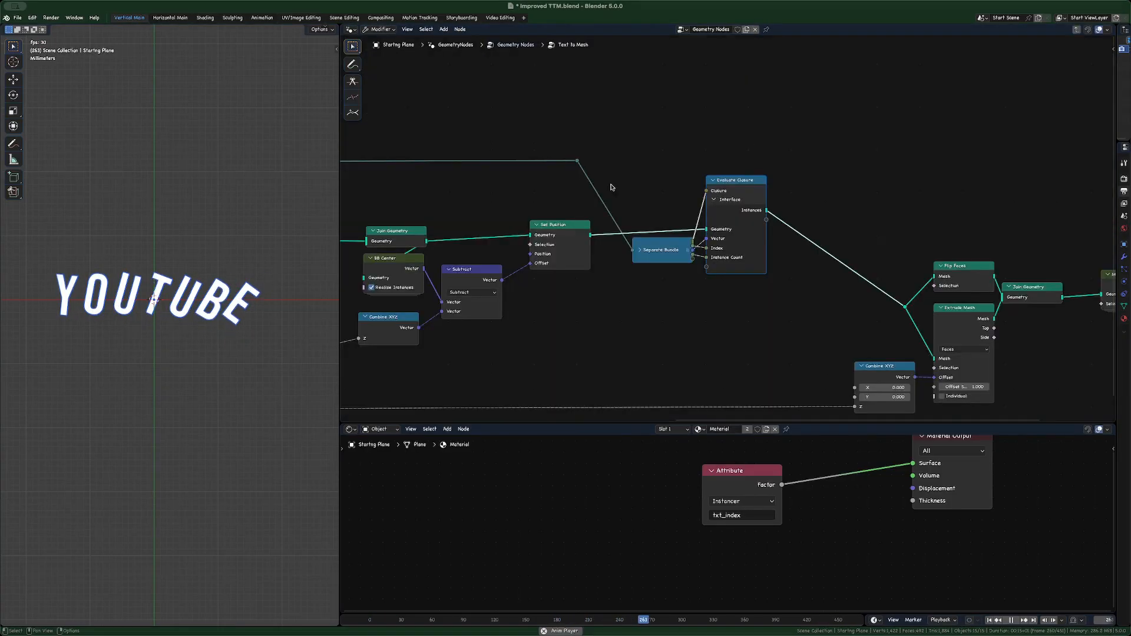
- Leave the Text to Mesh group and copy the rotation and translation nodes inside the Closure zone
scroll(611, 189, down, 6)
key(Tab)
scroll(729, 185, down, 4)
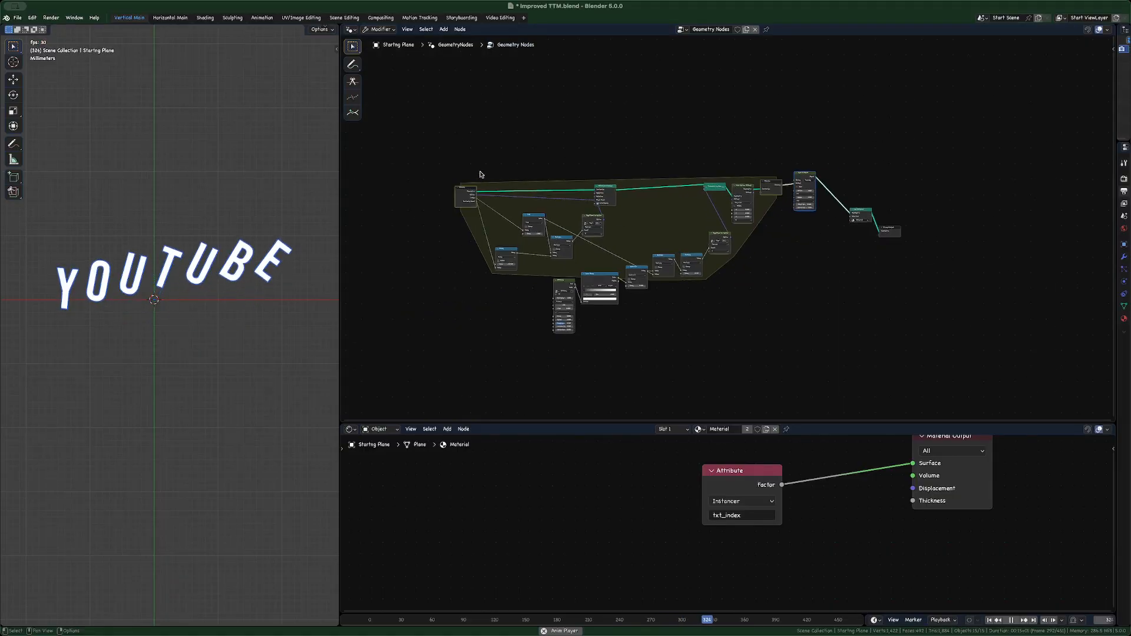
drag(480, 175, 750, 336)
scroll(749, 335, up, 2)
- Paste the copied nodes into the Text to Mesh group above Evaluate Closure and scale their layout down
key(Tab)
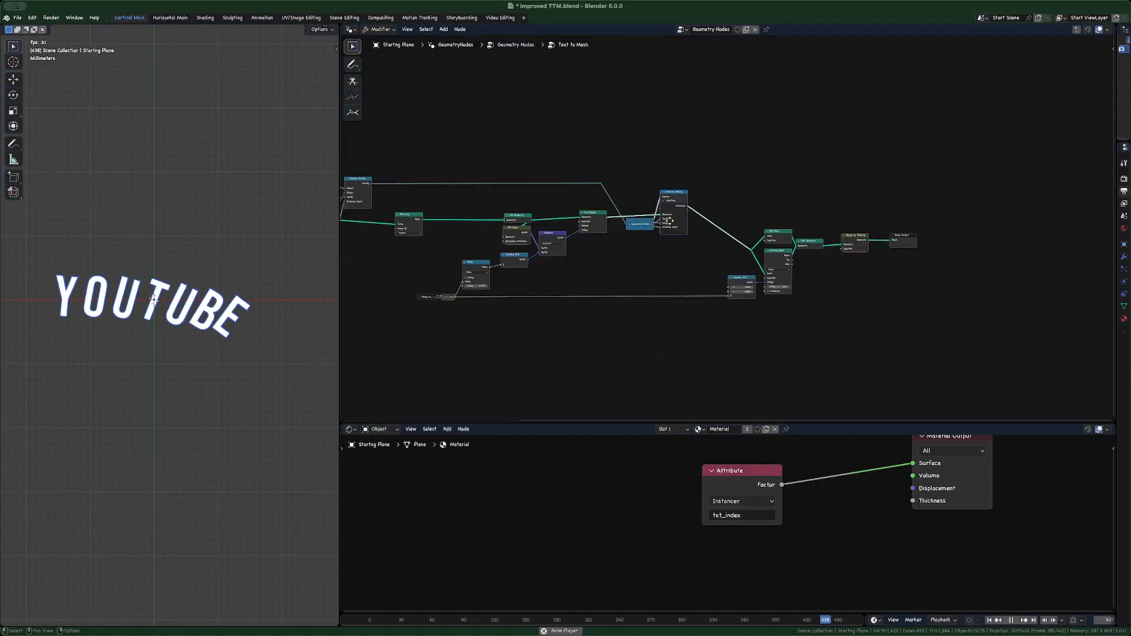
middle_drag(670, 220, 676, 340)
key(ctrl+v)
key(g)
click(756, 180)
key(s)
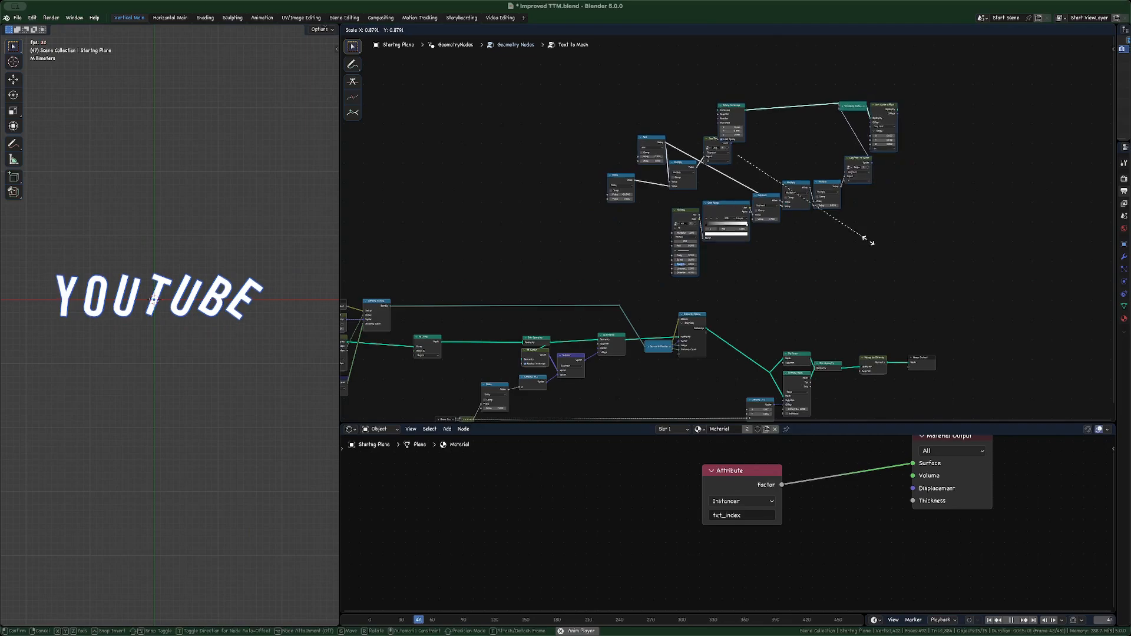
click(825, 250)
- Temporarily route the Set Position geometry through the pasted nodes to the reroute feeding Flip Faces and Extrude Mesh
scroll(625, 339, up, 2)
drag(629, 334, 755, 81)
drag(980, 80, 812, 376)
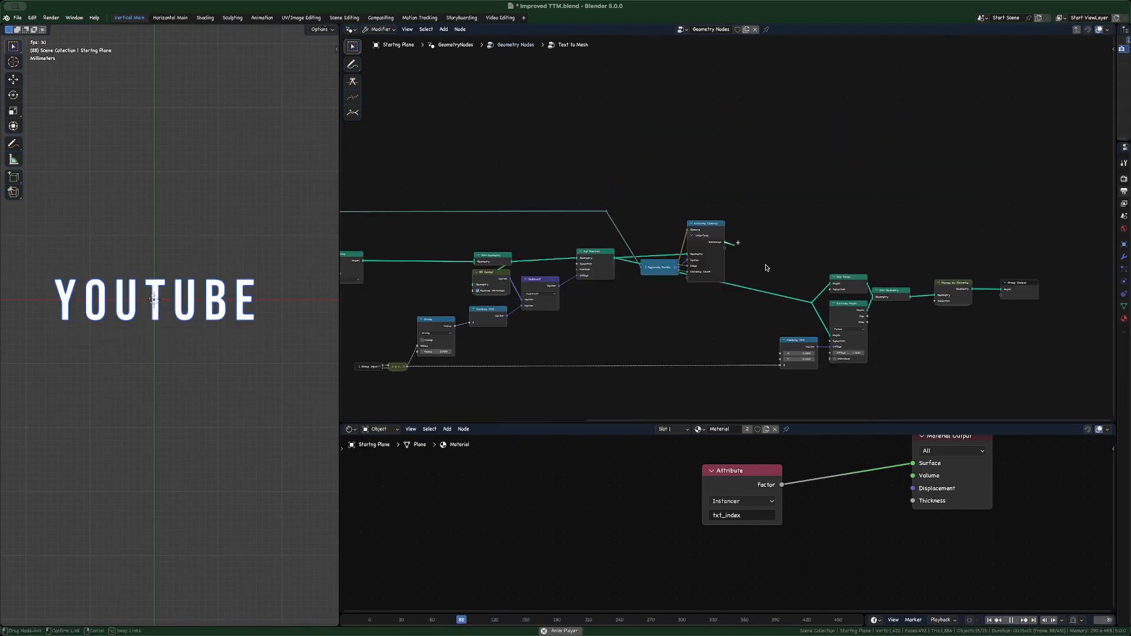
- Reconnect Evaluate Closure's Instances output to the reroute feeding Flip Faces and Extrude Mesh
drag(727, 243, 811, 303)
scroll(701, 235, up, 6)
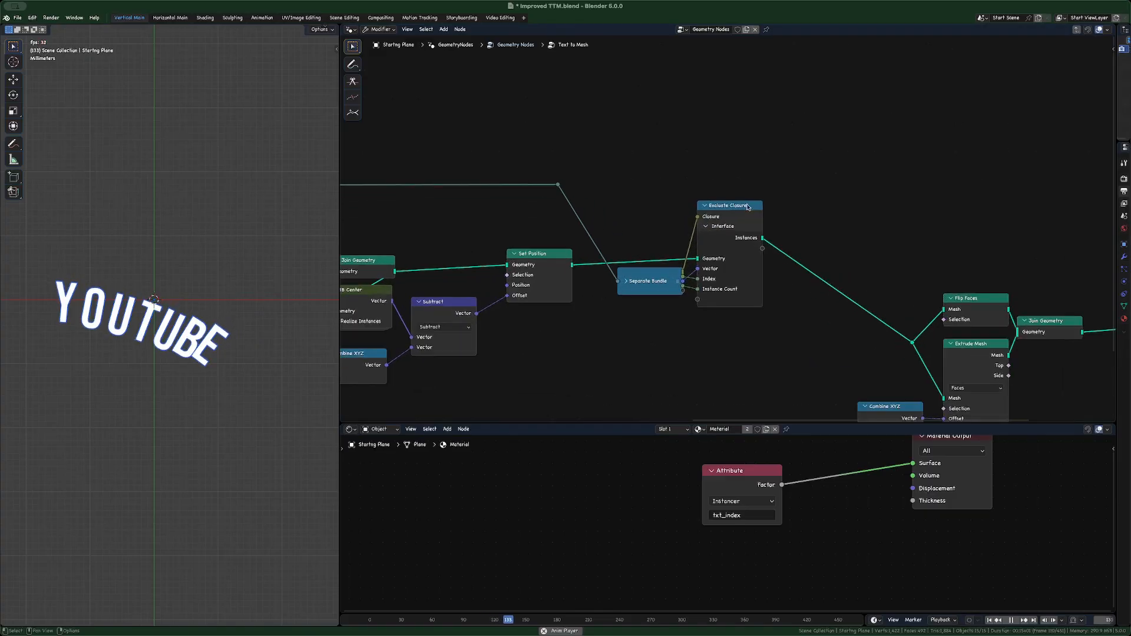
middle_drag(785, 224, 901, 214)
- Return to the parent node tree, save the file, and bring the Closure and Text to Mesh nodes into view
scroll(901, 214, down, 6)
key(Tab)
scroll(644, 232, up, 3)
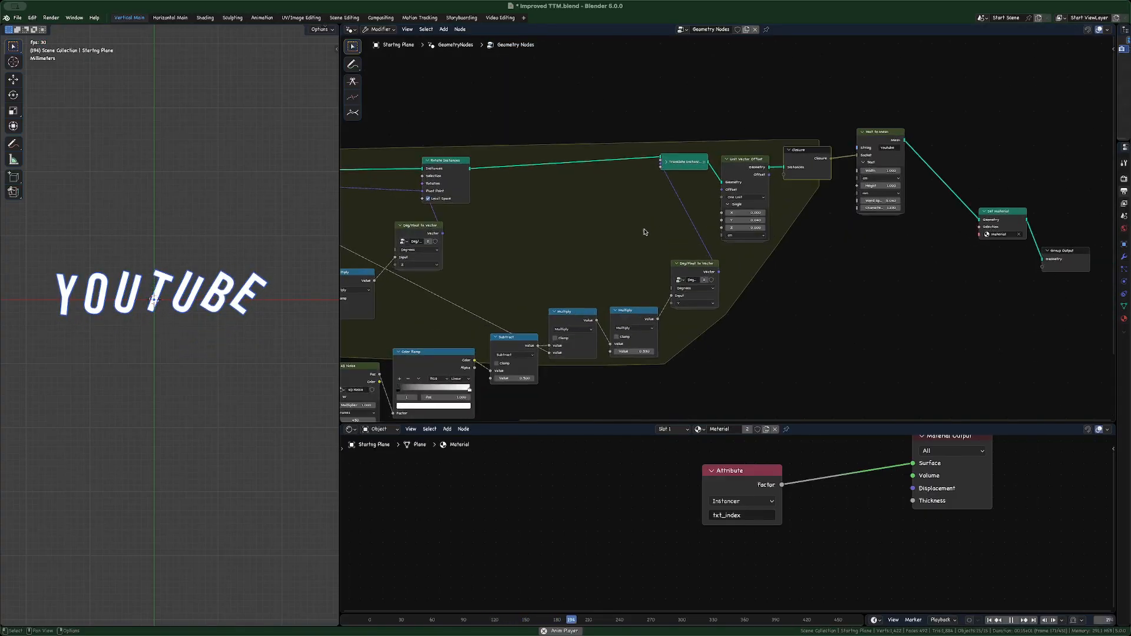
key(ctrl+s)
middle_drag(660, 226, 868, 161)
scroll(793, 184, down, 2)
middle_drag(788, 177, 766, 186)
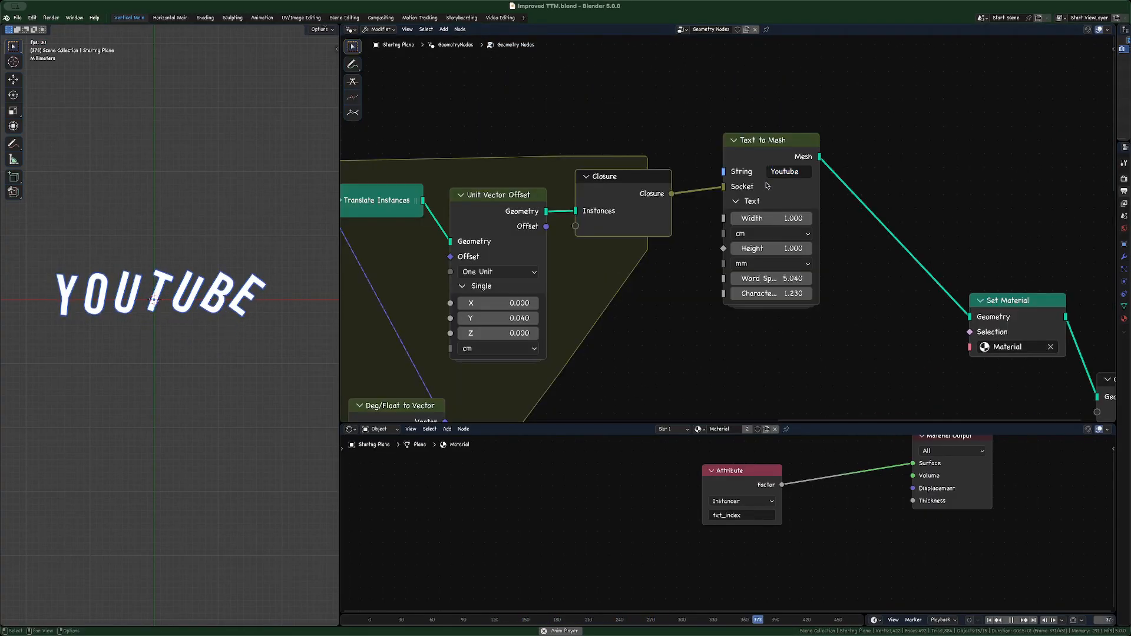
scroll(772, 185, down, 2)
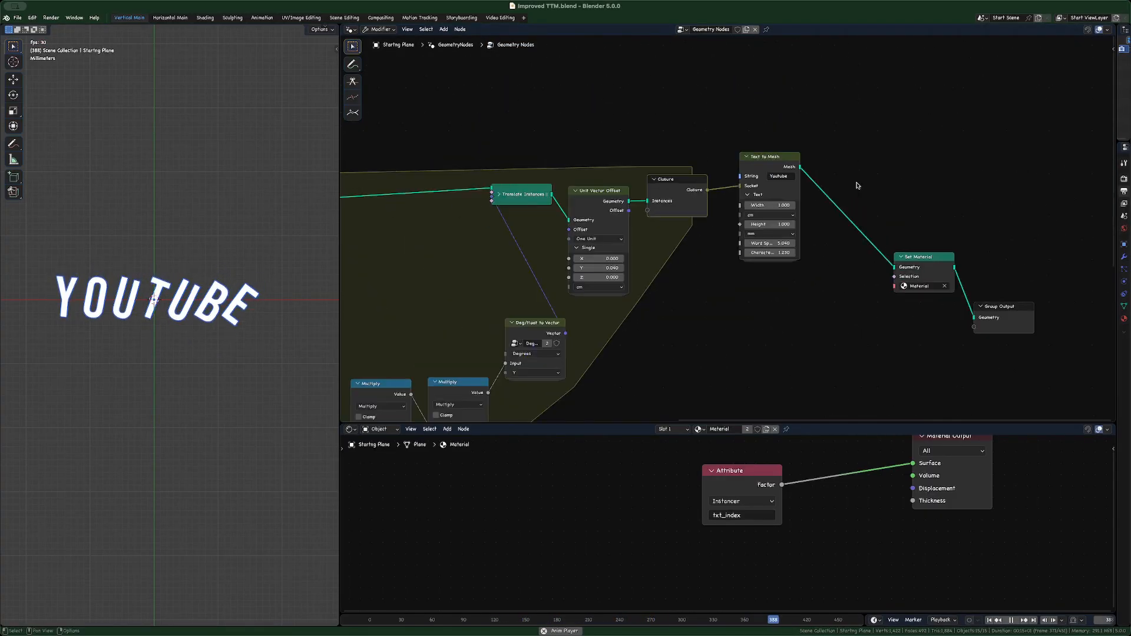